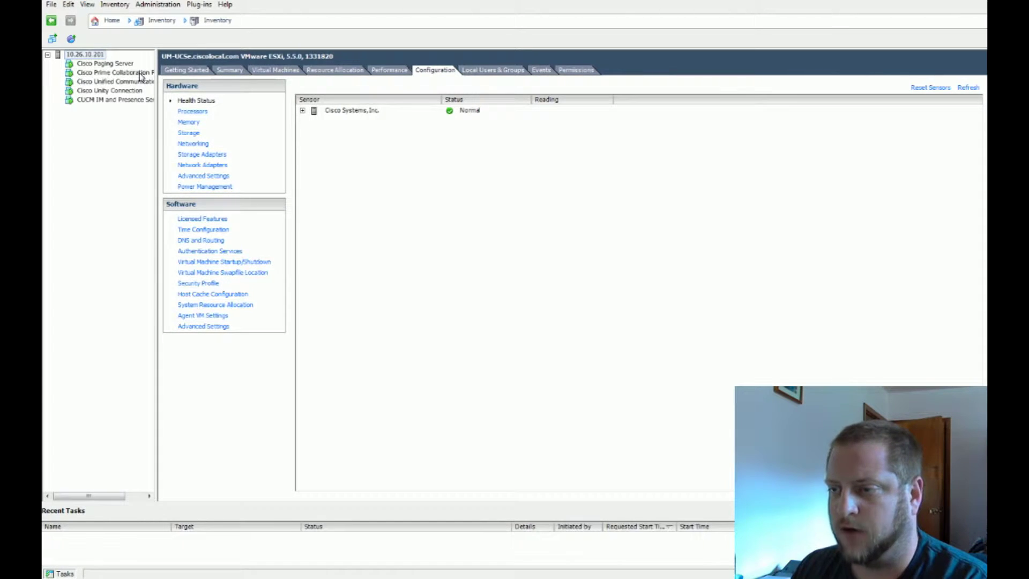
Open the Cisco Prime Collaboration Provisioning VM's console, reposition it, and focus it at the pcp login prompt
click(138, 72)
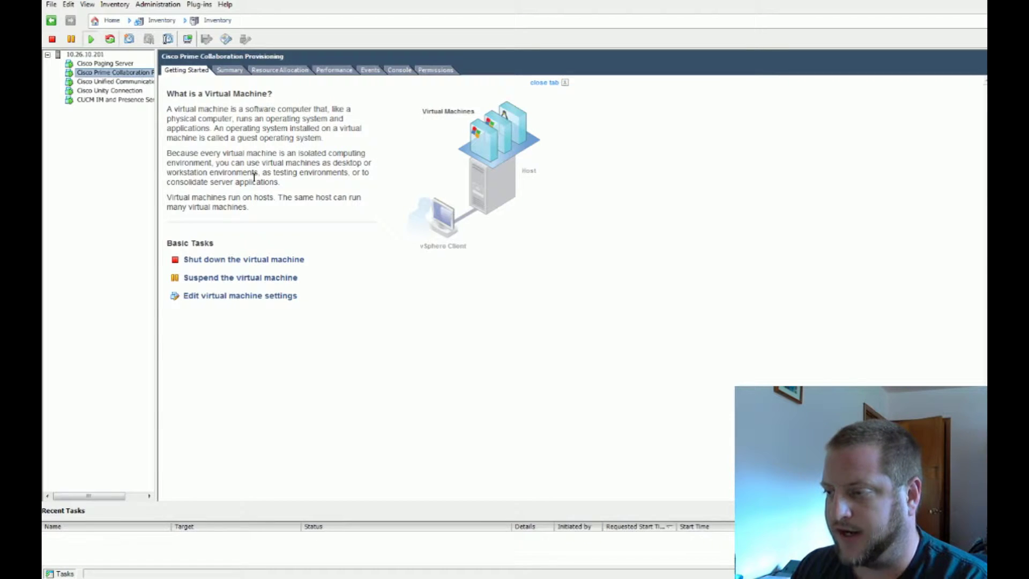
click(187, 39)
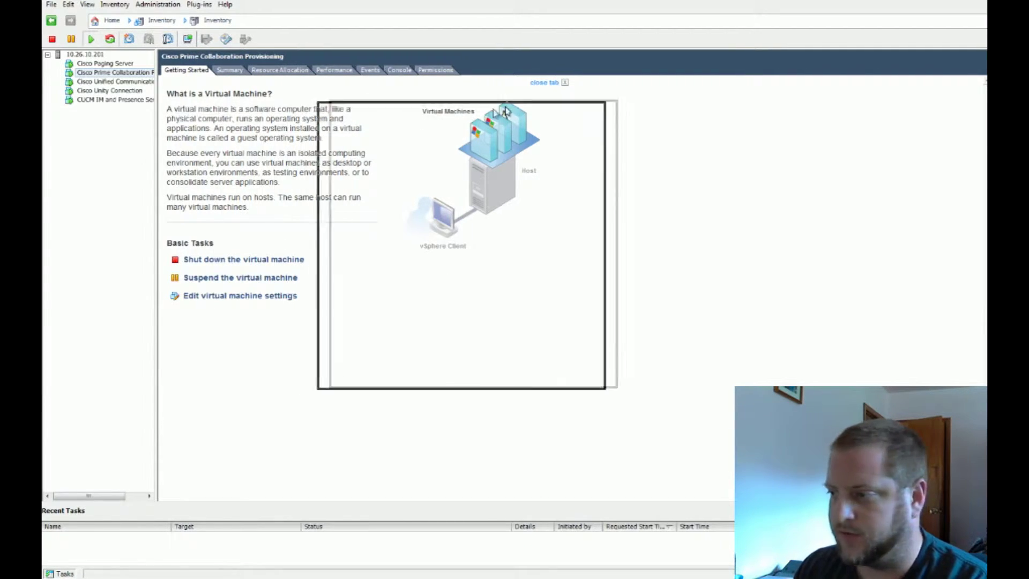
drag(509, 109, 612, 54)
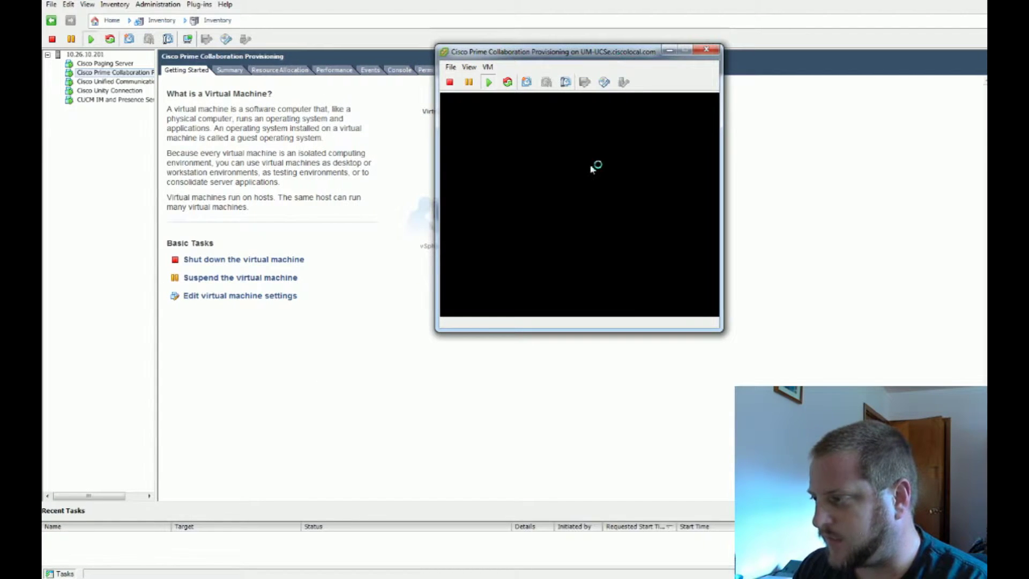
click(622, 191)
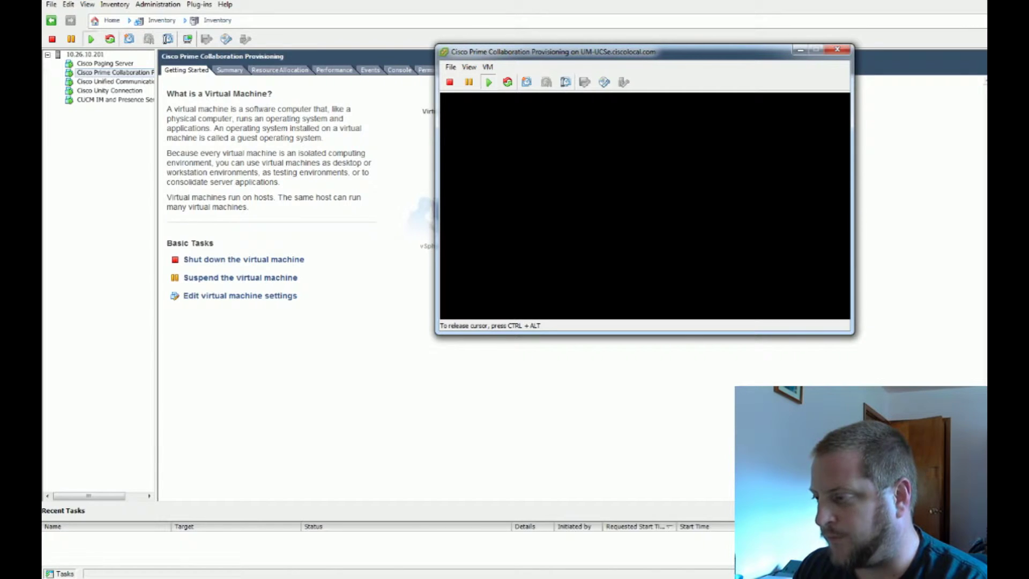
key(ctrl+alt)
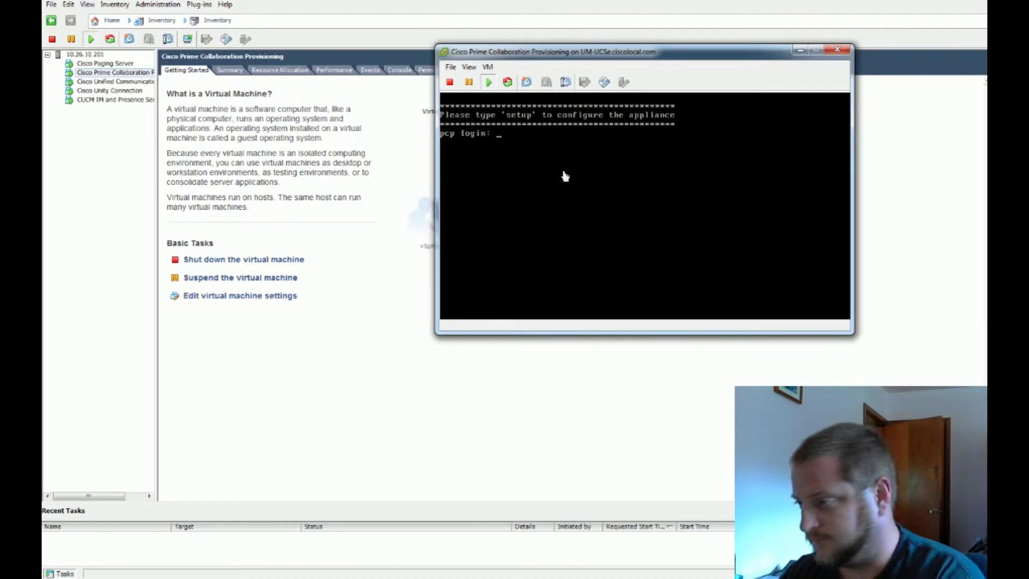
click(563, 175)
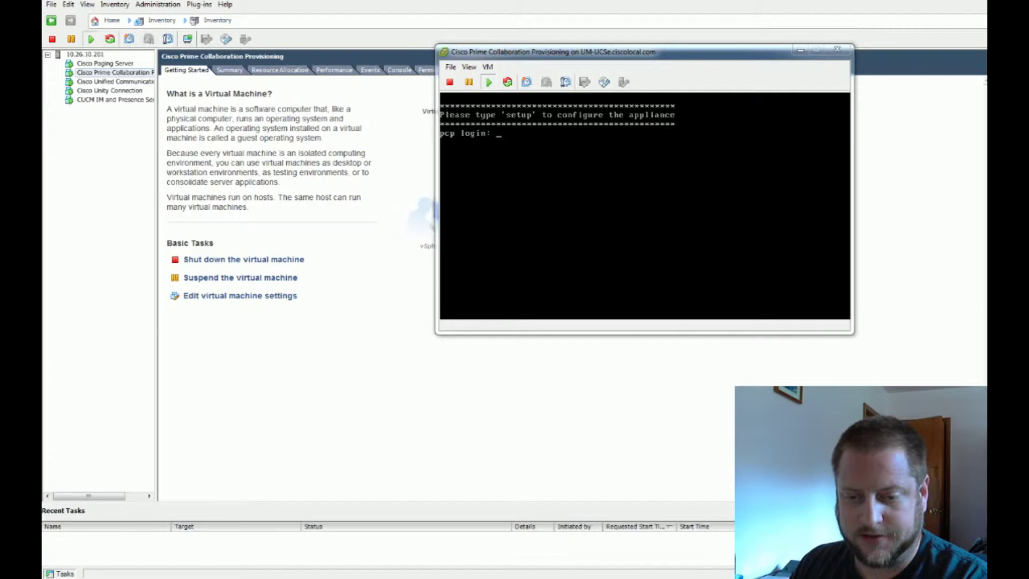
click(595, 135)
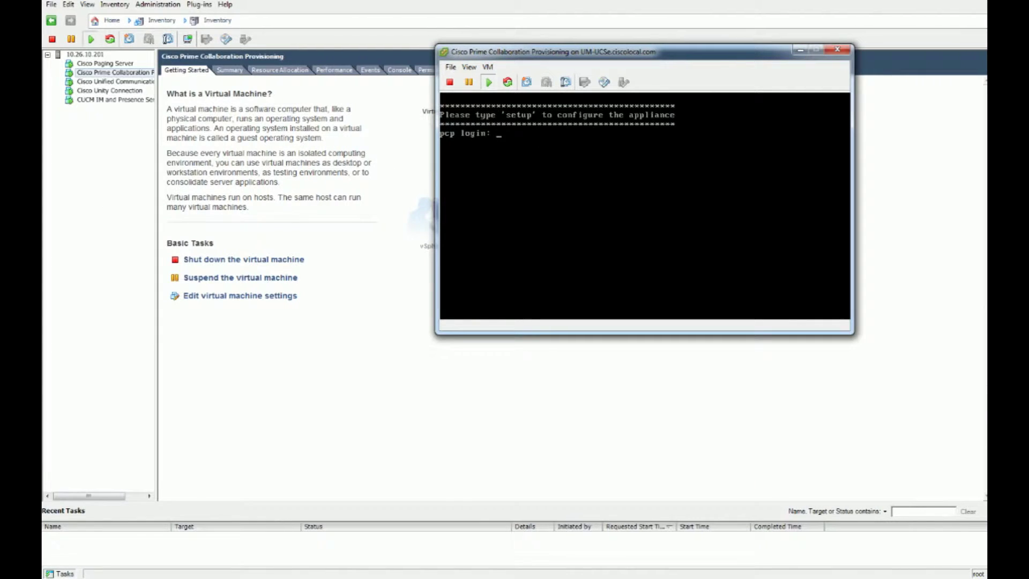
Run setup at the pcp login and set new root, globaladmin and linux admin passwords
text(setup)
key(Return)
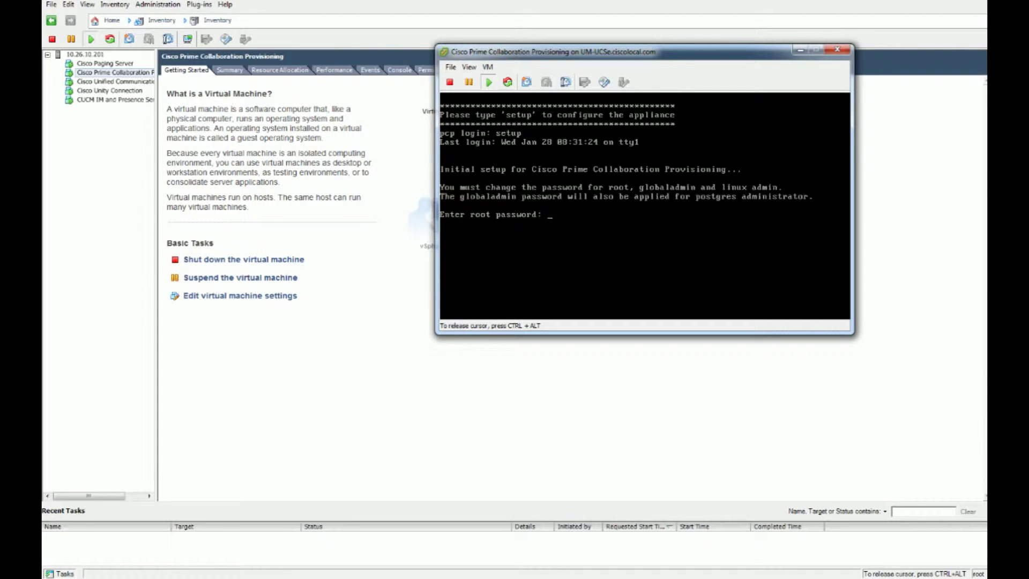
key(Return)
key(Return)
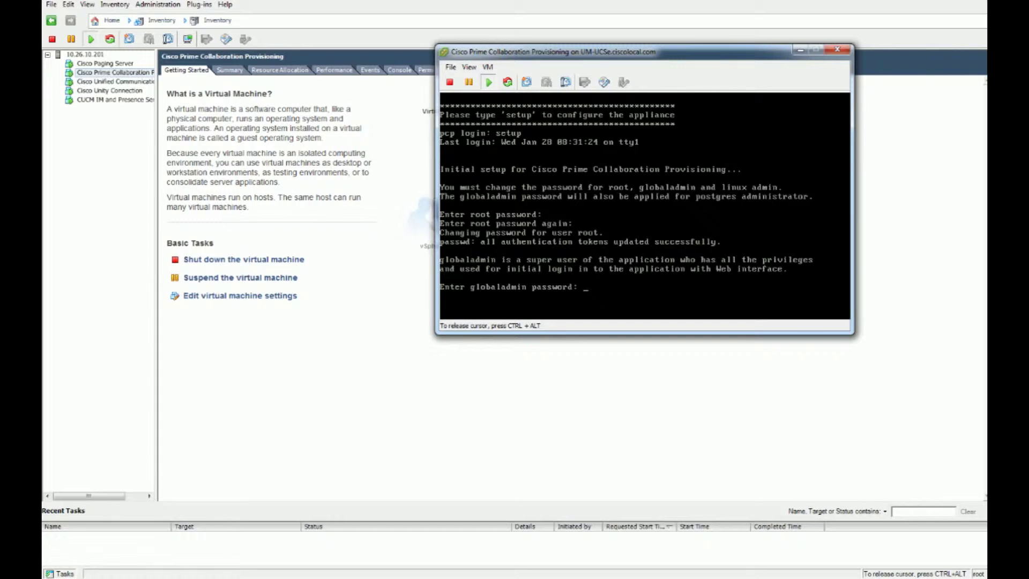
key(Return)
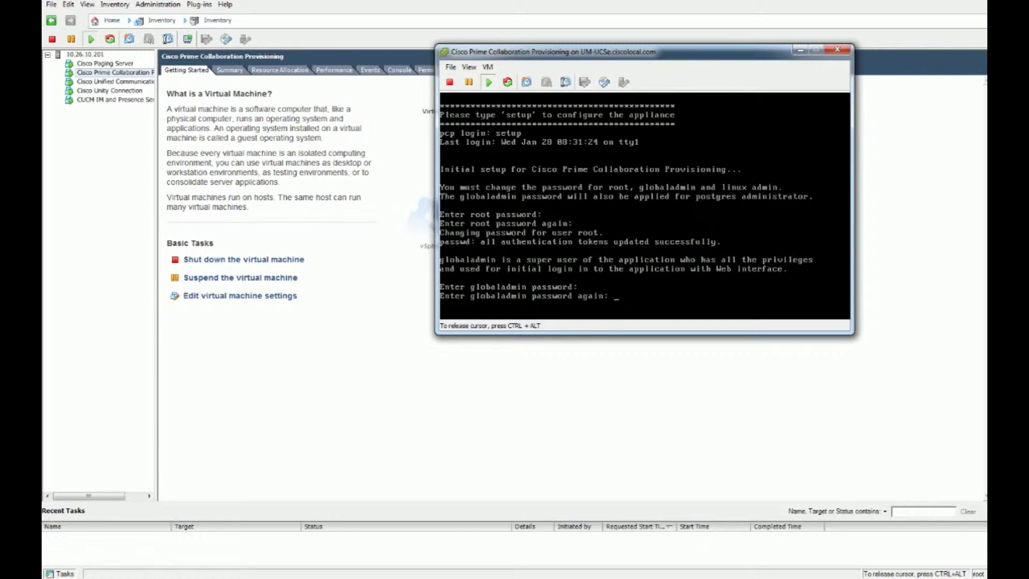
key(Return)
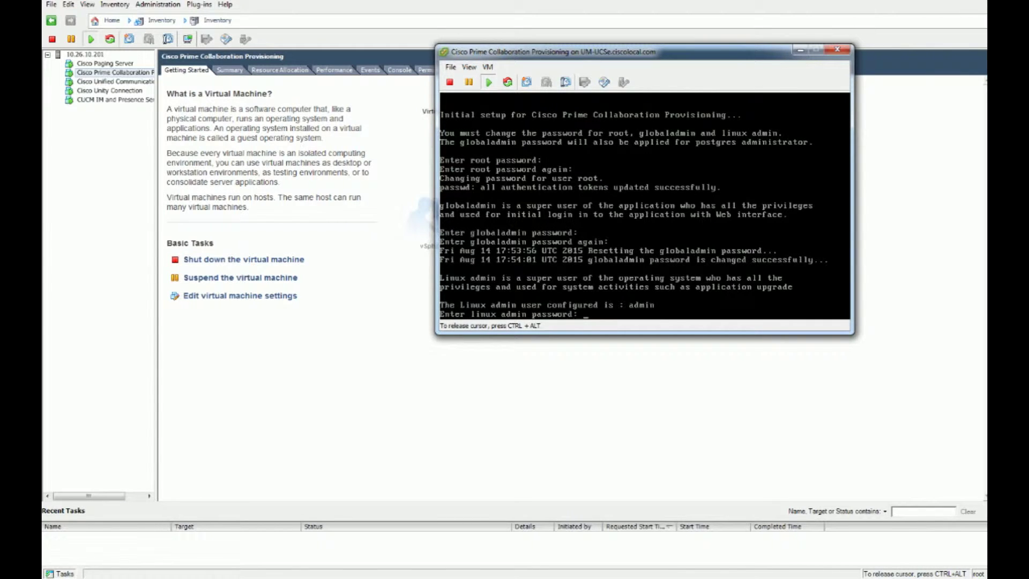
key(Return)
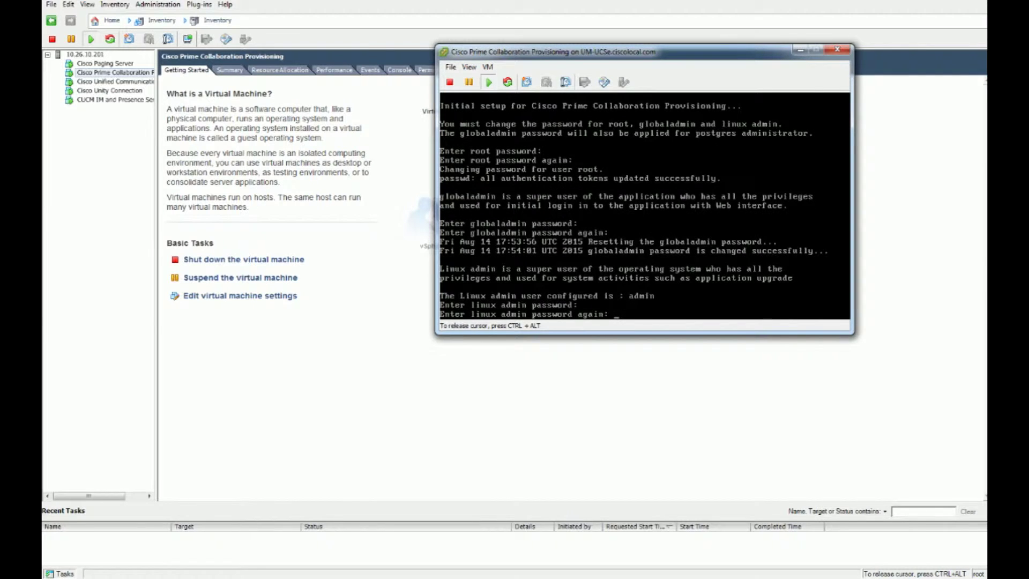
key(Return)
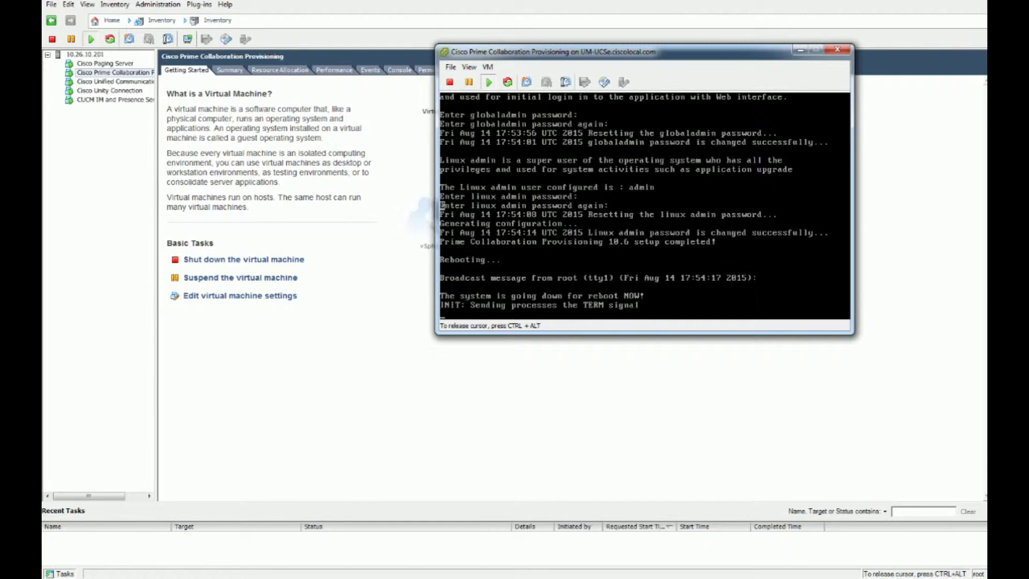
Log in to the rebooted console as admin and enter 'config t' mode
key(ctrl+alt)
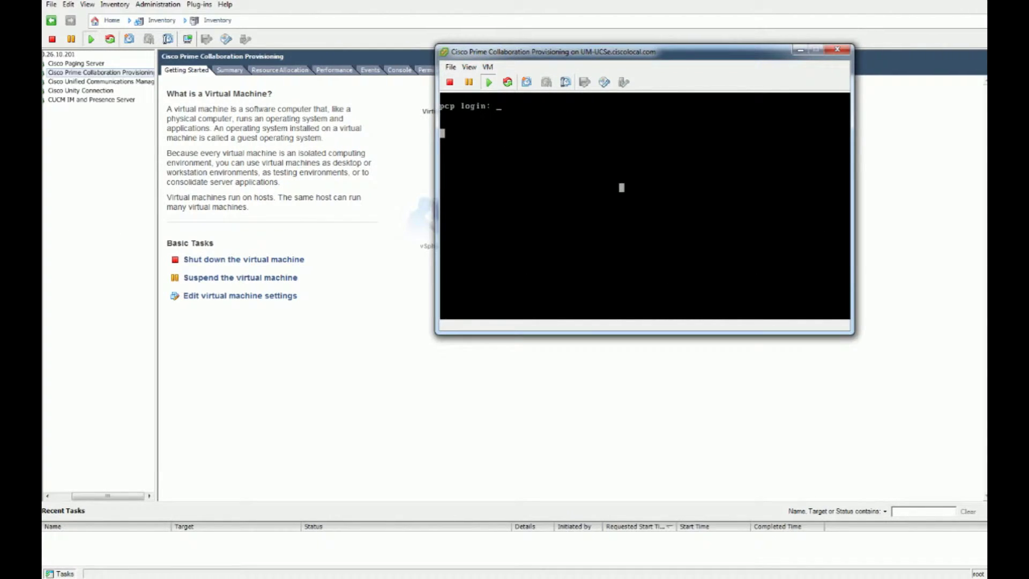
click(622, 187)
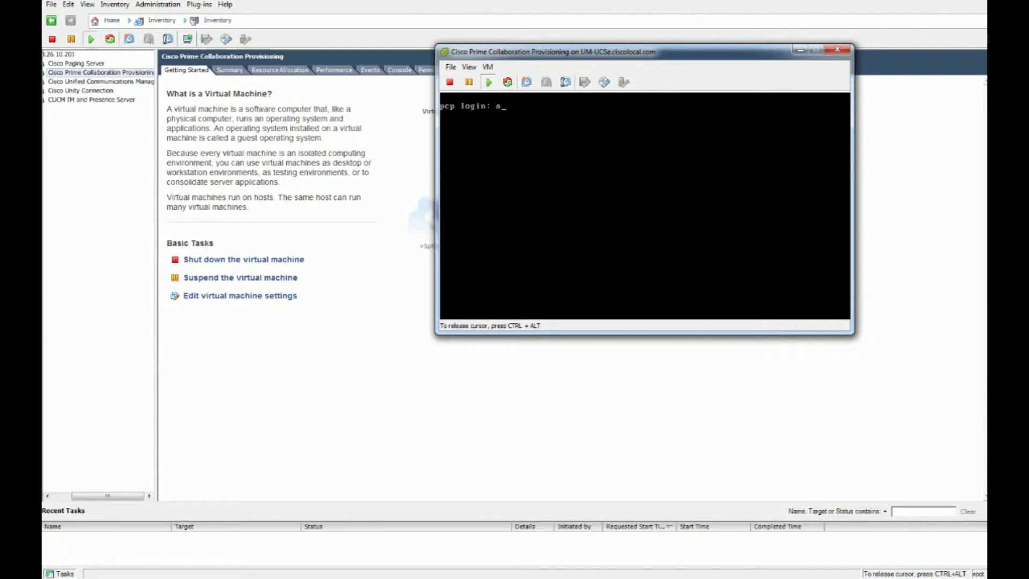
text(admin)
key(Return)
key(Return)
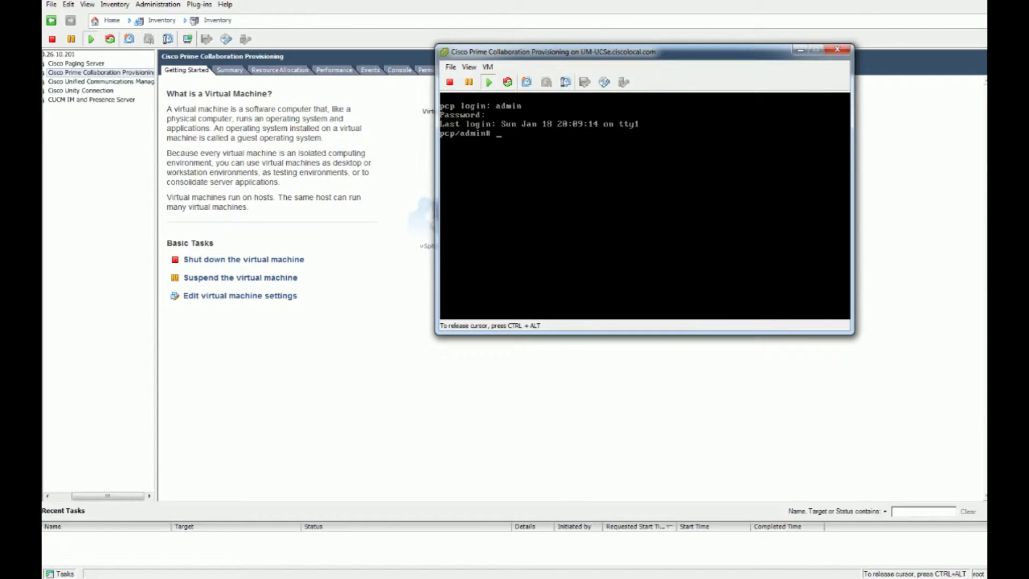
text(config t)
key(Return)
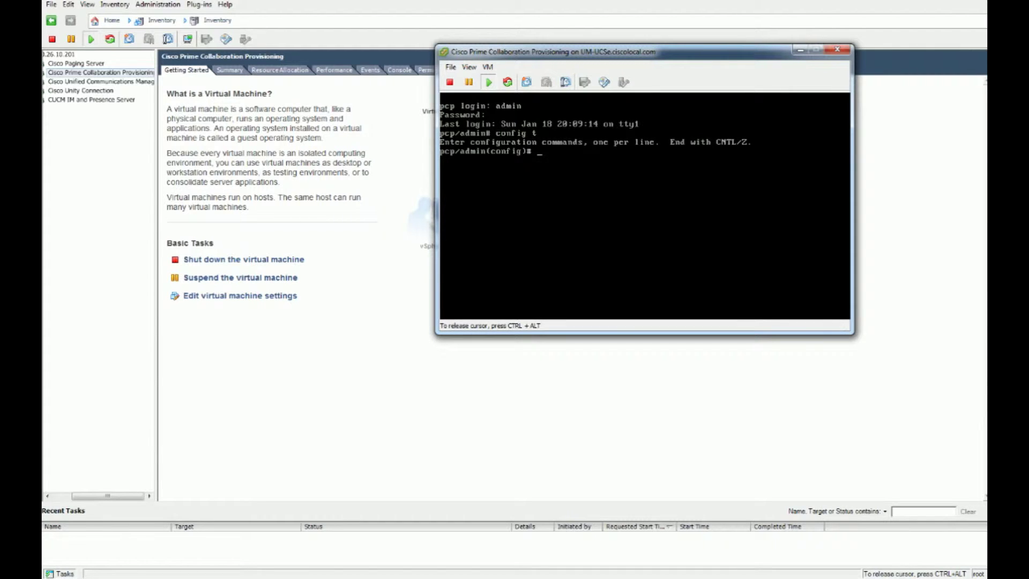
Enter GigabitEthernet 0 interface configuration and attempt an ip command, which is rejected
text(int gig 0)
key(Return)
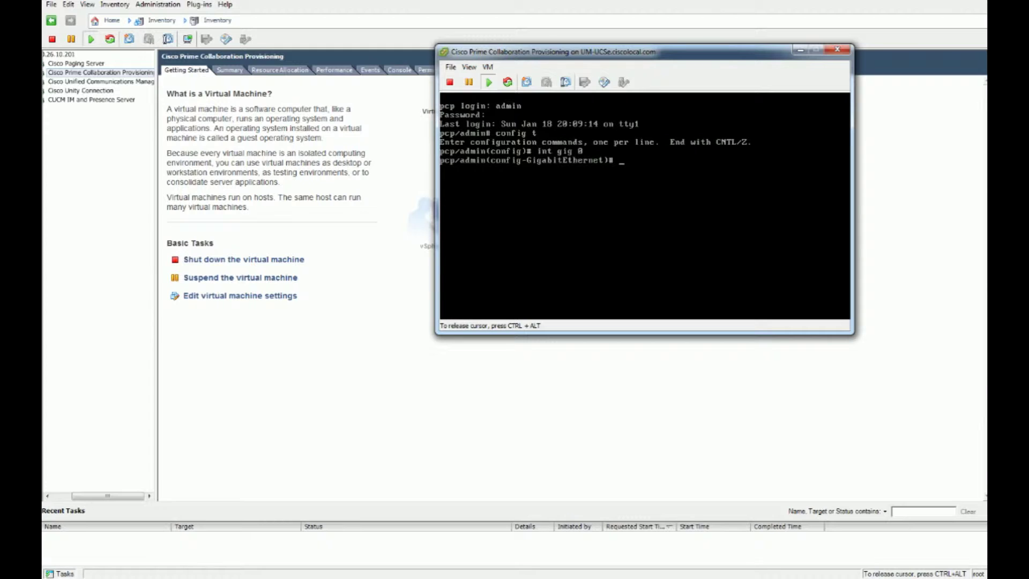
text(ip)
text(10.26.10.205 255.255.2)
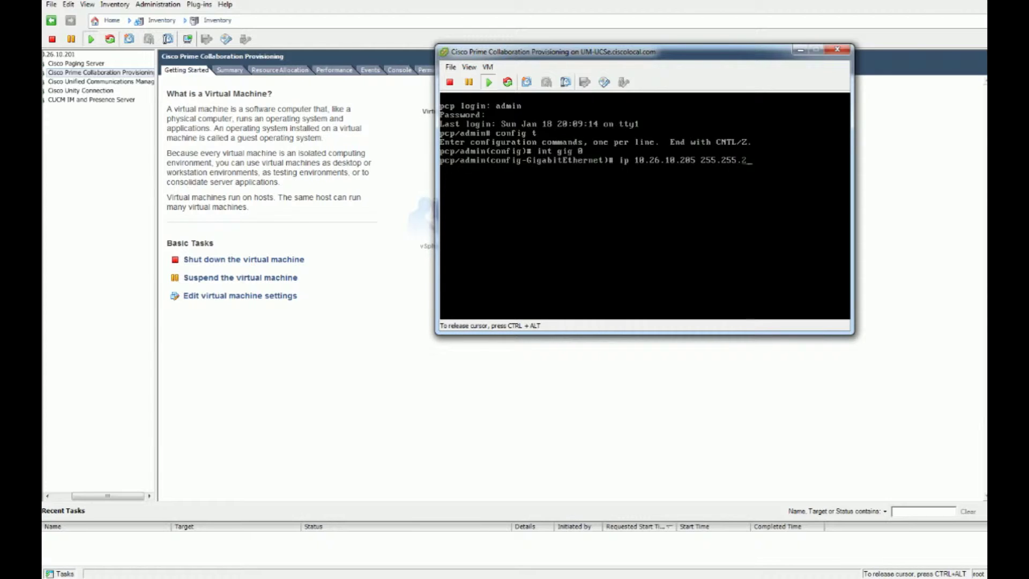
text(55.0)
key(Return)
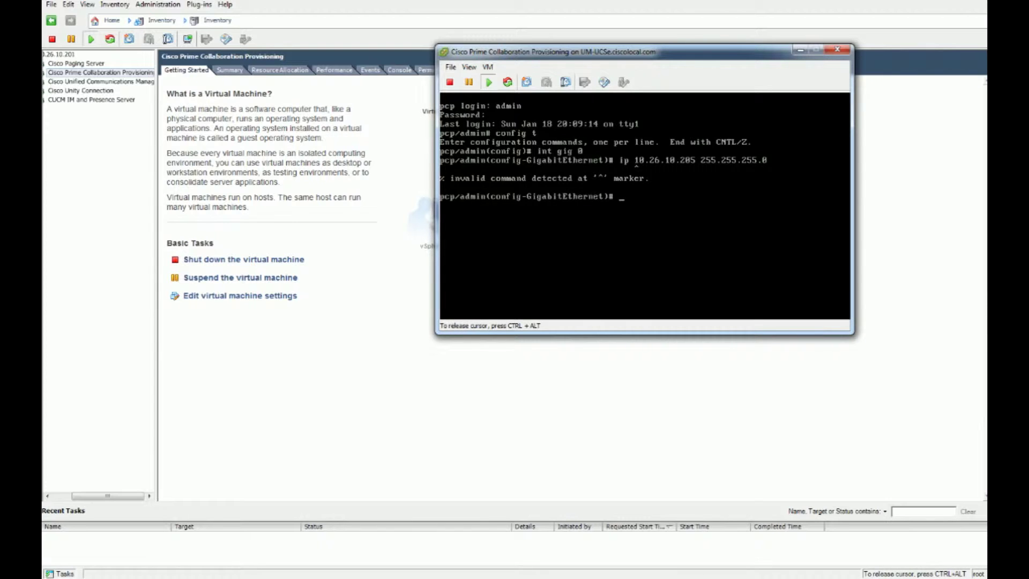
Assign address 10.26.20.205 with mask 255.255.255.0 to GigabitEthernet 0
text(ip add)
key(Tab)
text(10.26.10.205 255.255.255)
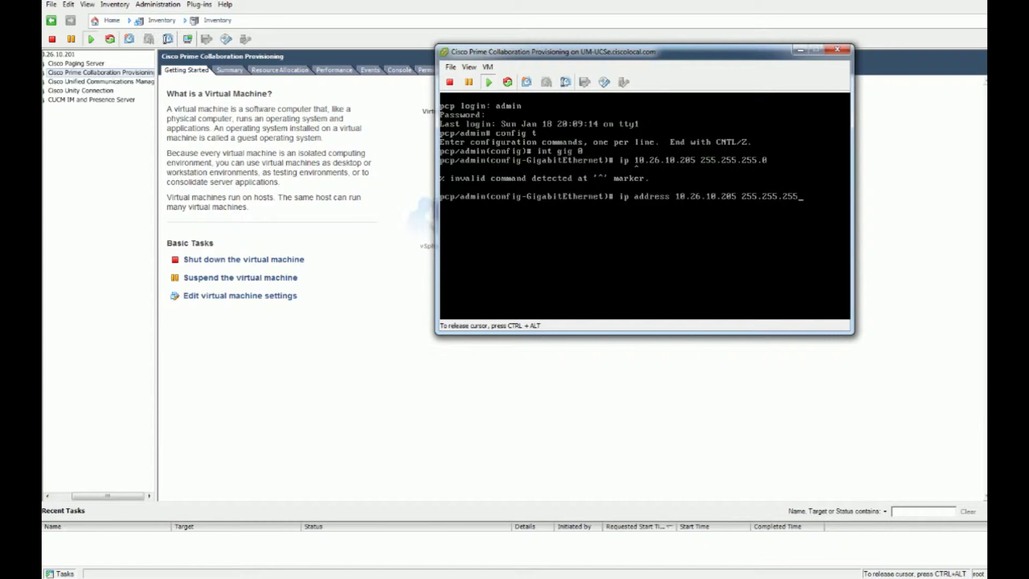
key(BackSpace)
text(26.20)
key(Return)
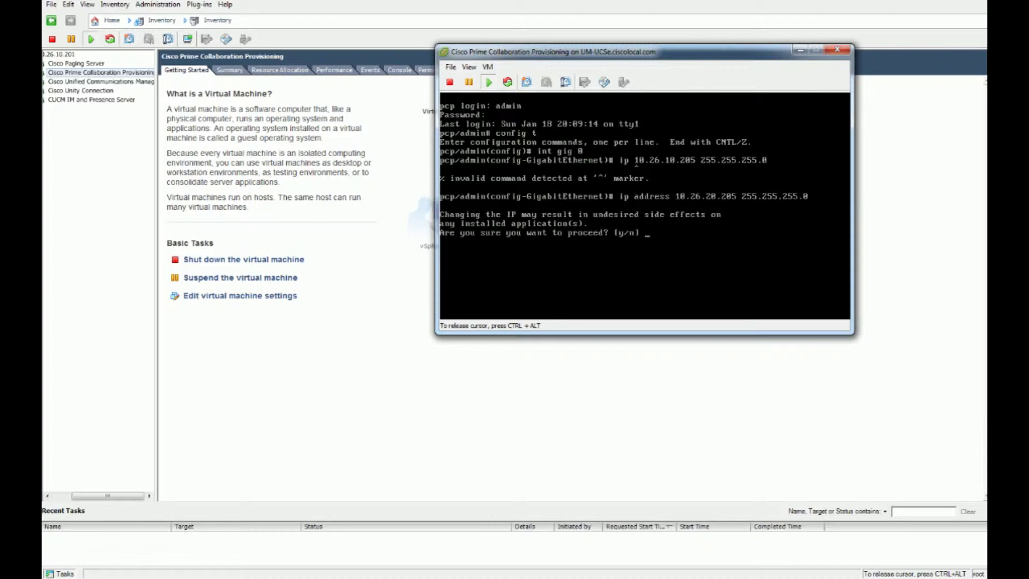
Confirm the address change with y and exit back to global configuration
text(y)
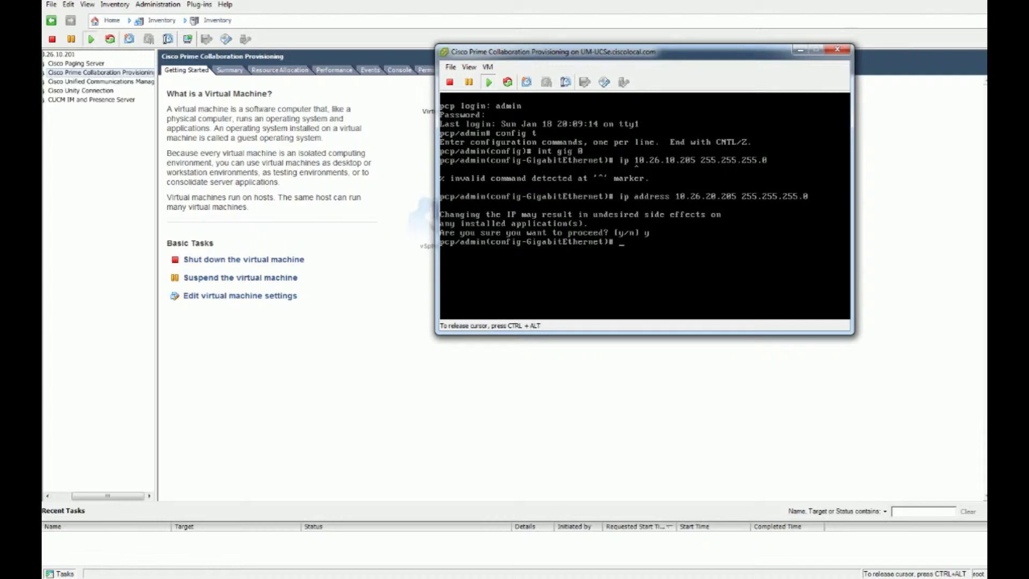
text(ip de)
key(BackSpace)
key(BackSpace)
key(BackSpace)
key(BackSpace)
key(BackSpace)
text(exit)
key(Return)
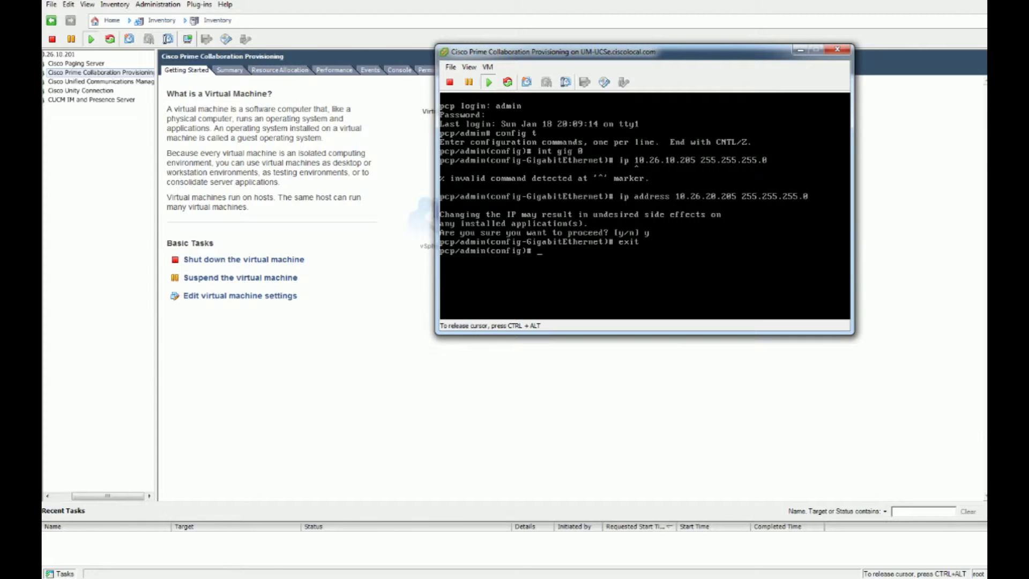
key(Return)
key(Return)
key(Return)
key(Return)
key(Return)
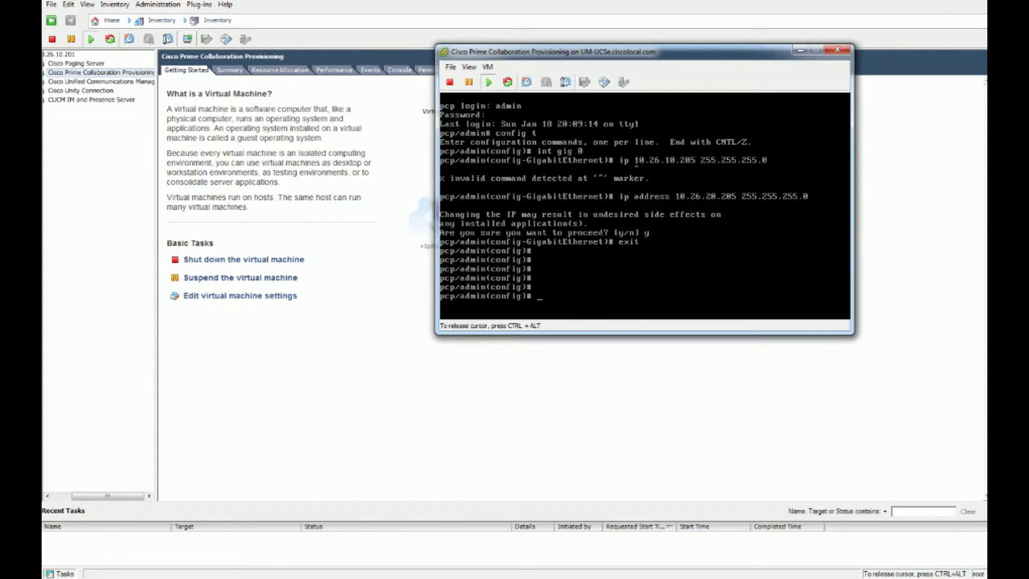
Set default gateway 10.26.20.1 and attempt the hostname UM_Prime
text(ip default-gateway 10.26.20.)
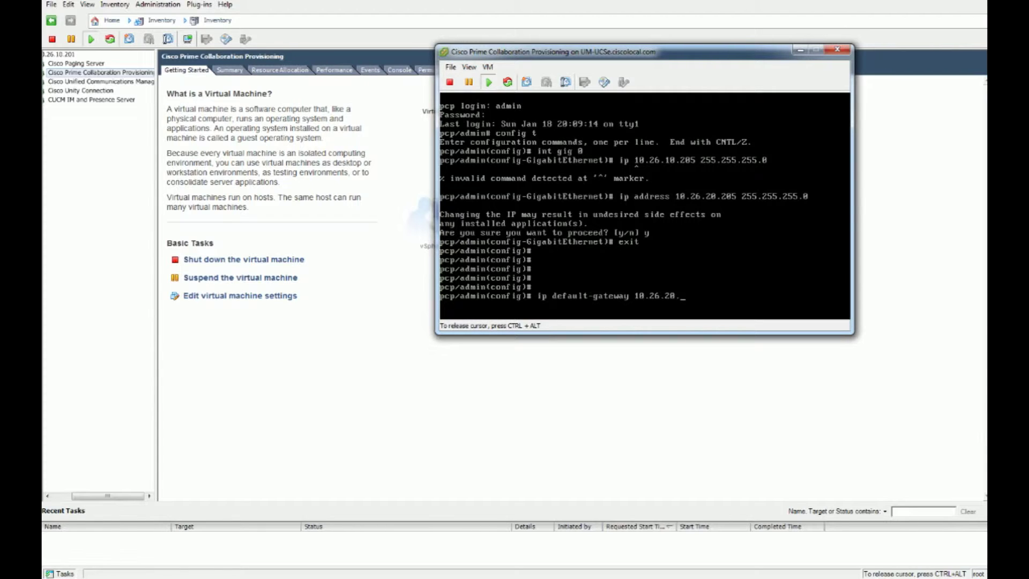
text(1)
text(hostname)
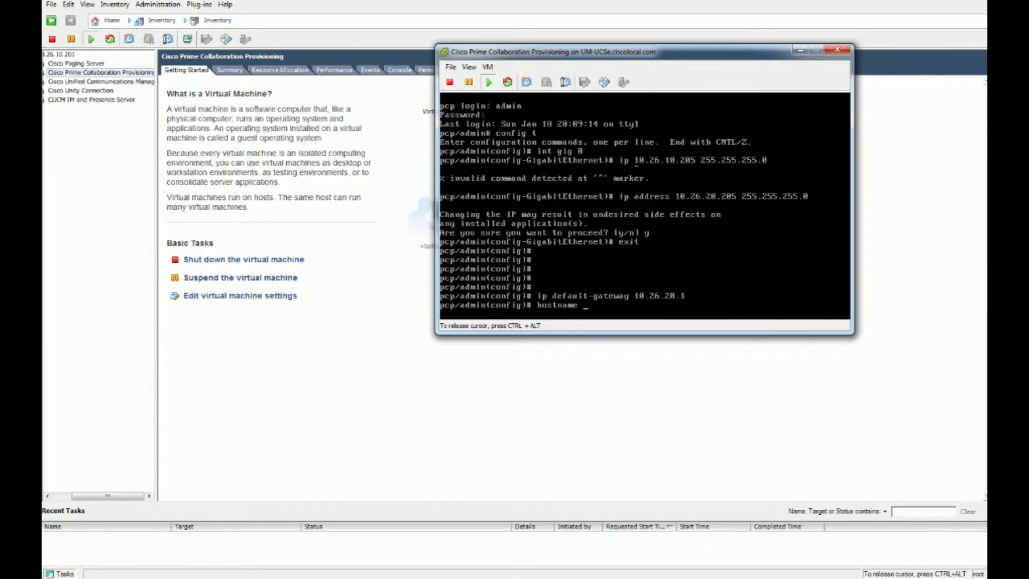
text( UM_Prime)
key(Return)
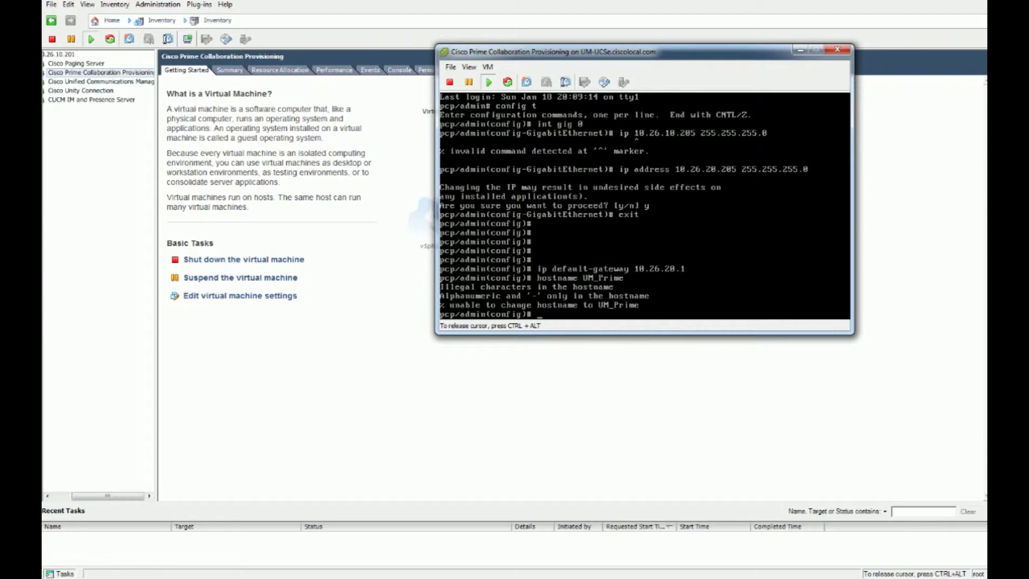
Rename the host to UMPRIME and confirm with y
text(hostname ?)
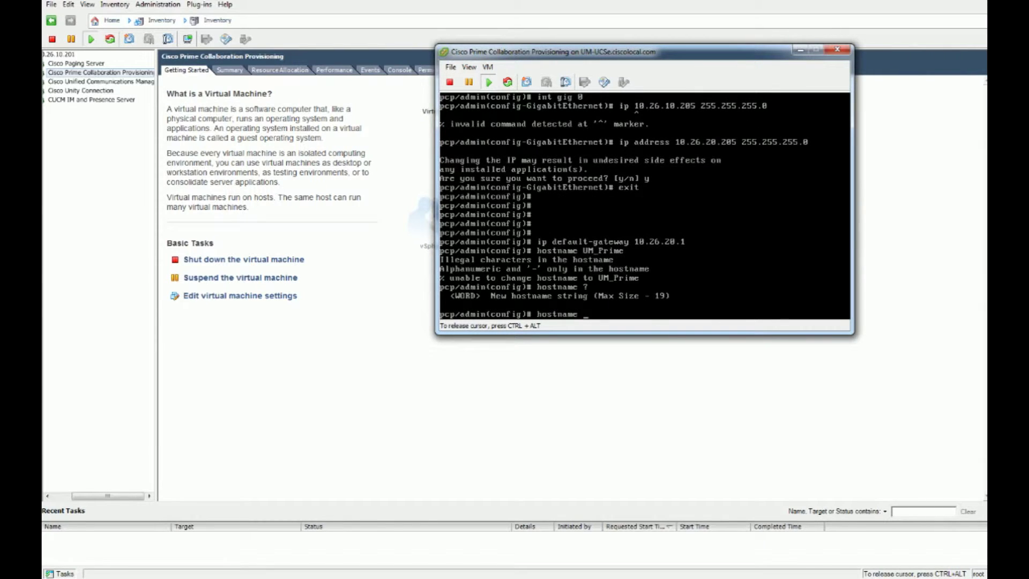
text(UMPRIME)
key(Return)
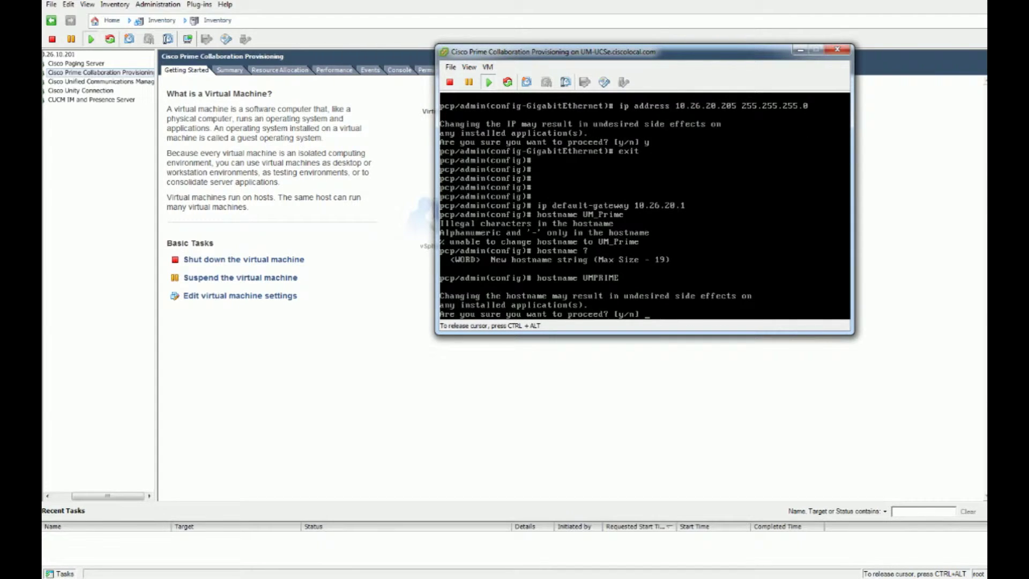
text(y)
key(Return)
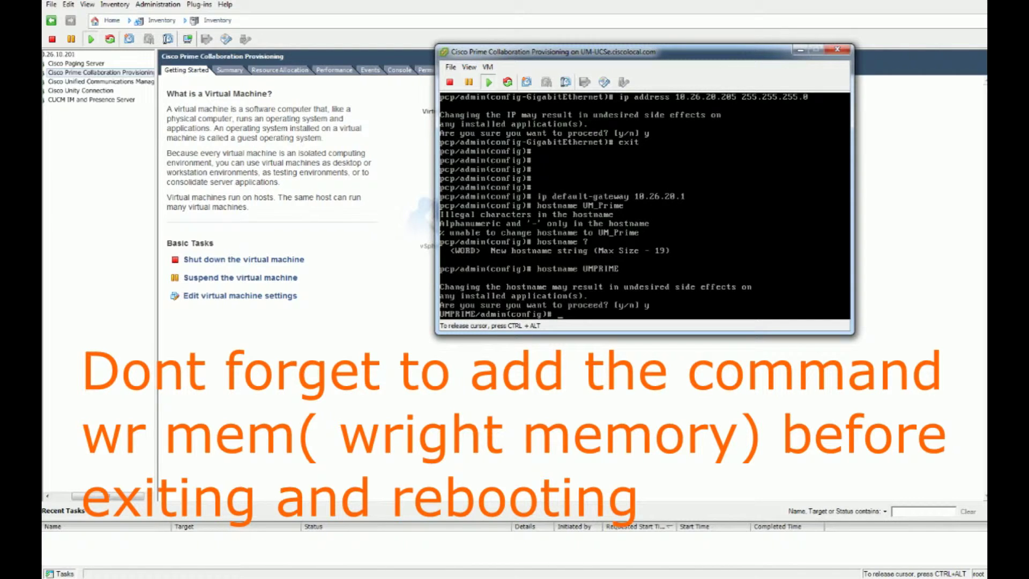
key(Return)
key(Return)
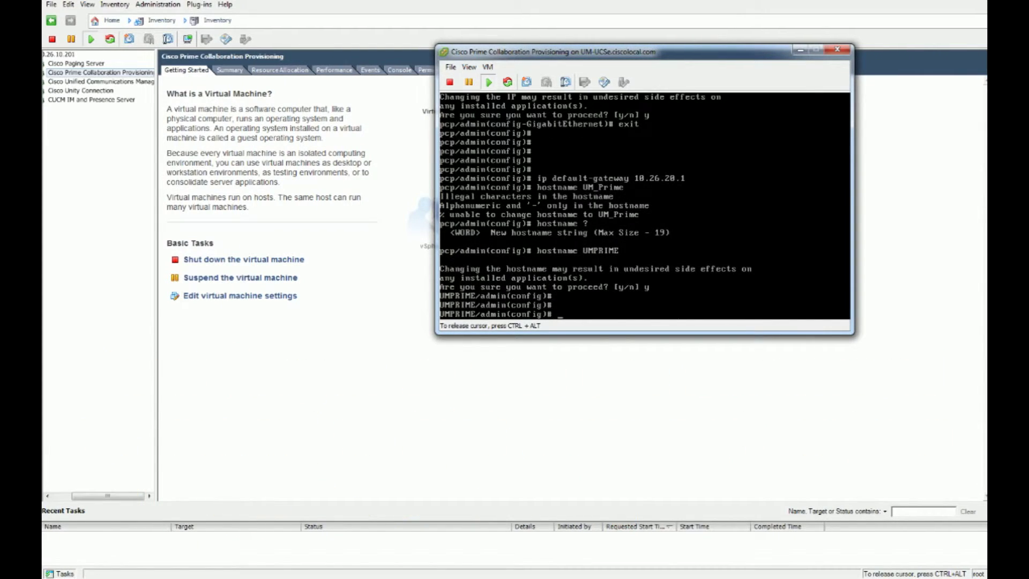
Exit configuration mode and the admin shell, then log in as root
text(exit)
key(Return)
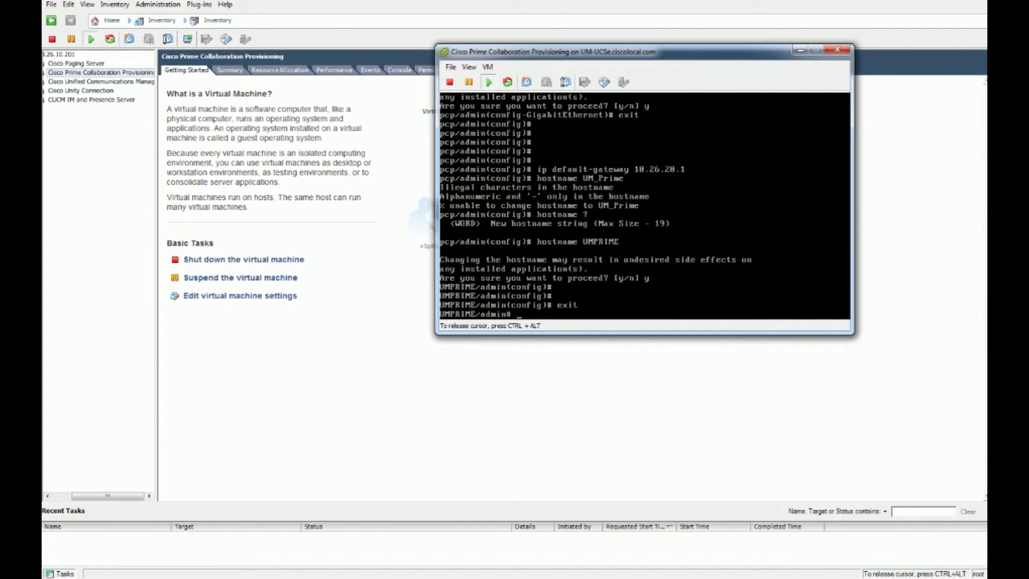
text(exit)
key(Return)
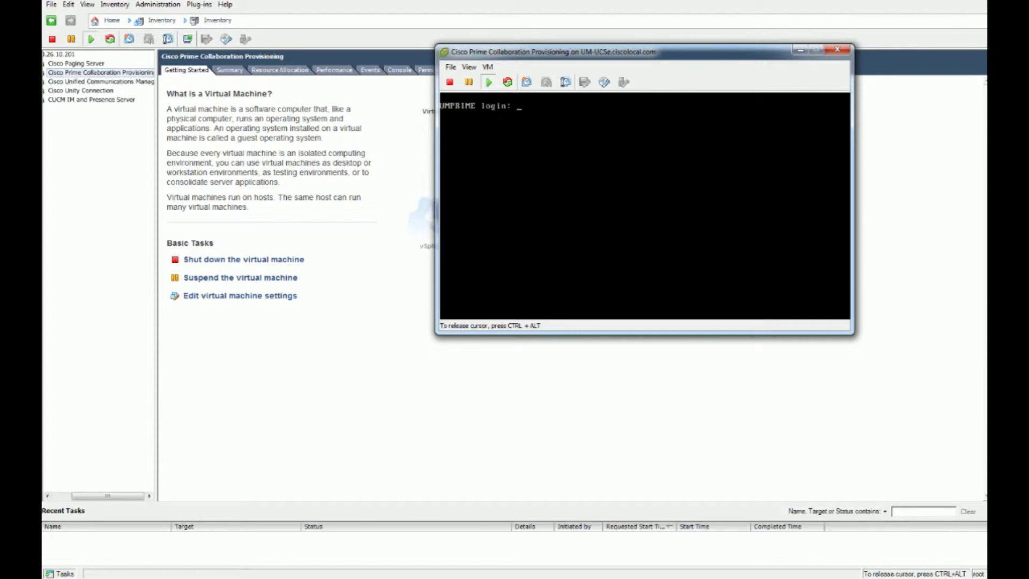
text(root)
key(Return)
key(Return)
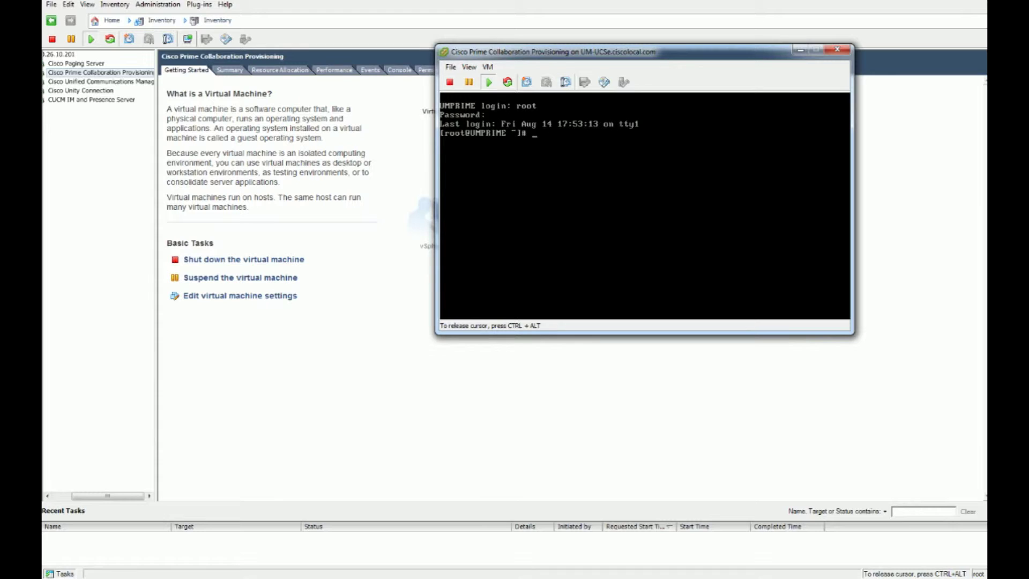
Reboot the appliance from the root shell and refocus the console afterwards
text(reboot)
key(Return)
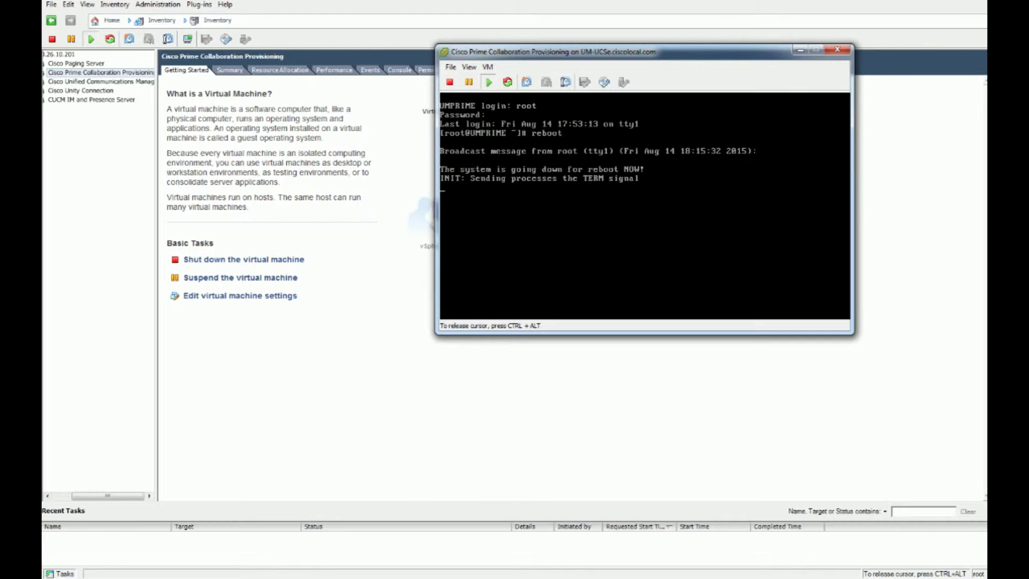
key(ctrl+alt)
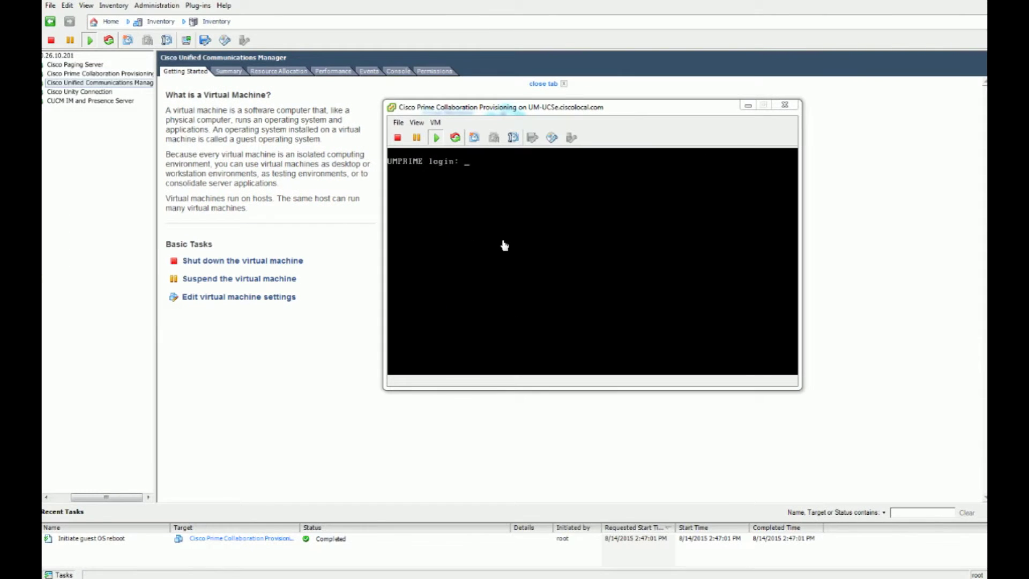
click(505, 246)
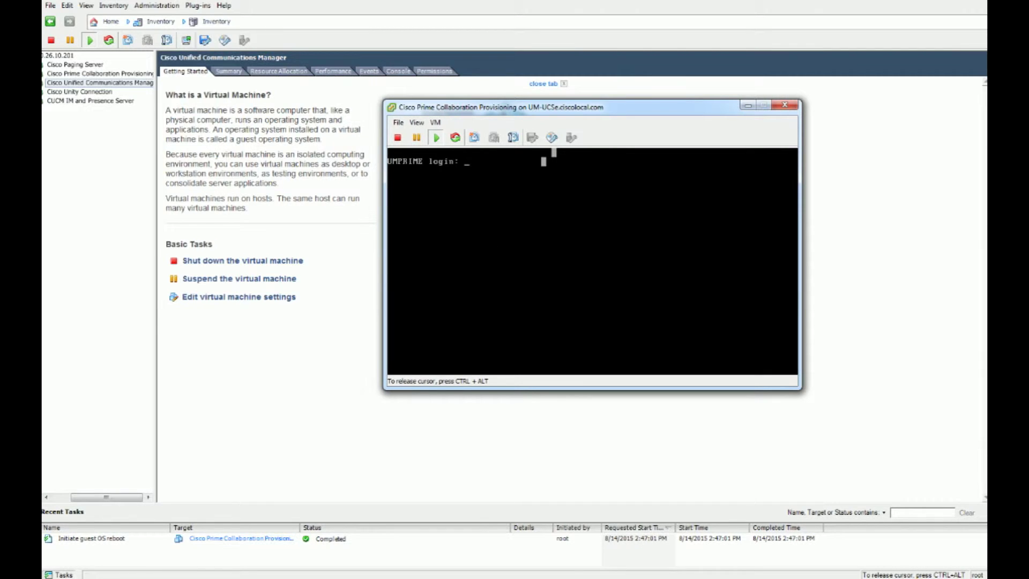
Sign in as admin at the UMPRIME login prompt
text(admin)
key(Return)
key(Return)
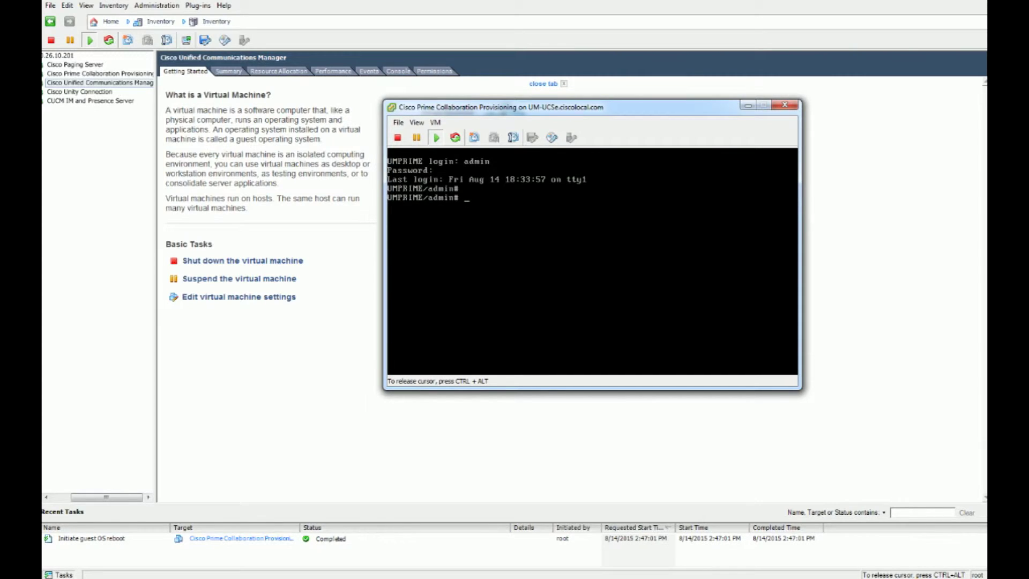
key(Return)
key(Return)
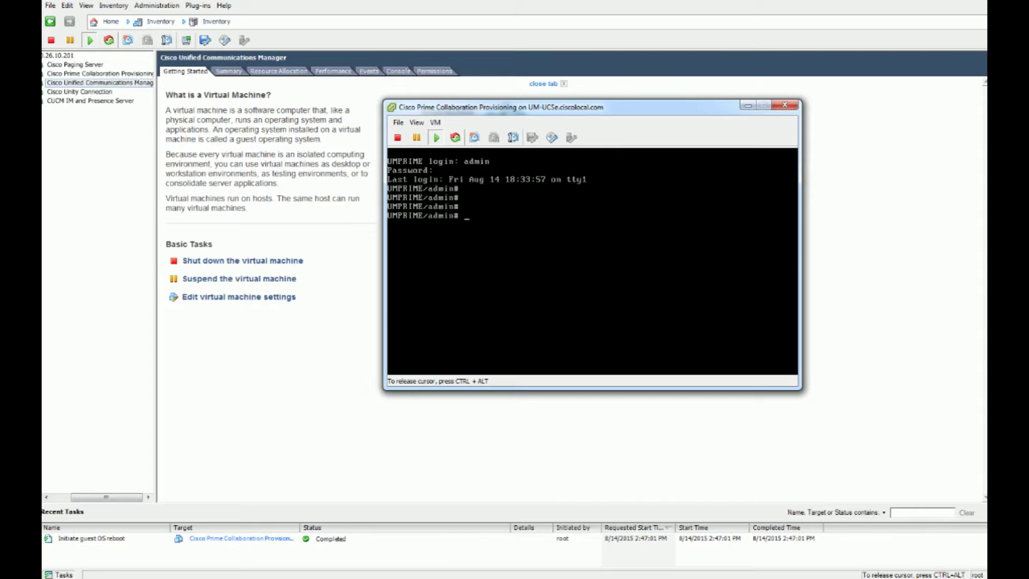
Clear partly typed wr mem, ip add, ip def and reboot commands, then enter 'show interface gigabitEthernet 0'
text(wr mem)
key(BackSpace)
key(BackSpace)
key(BackSpace)
key(BackSpace)
key(BackSpace)
key(BackSpace)
text(ip add)
key(BackSpace)
key(BackSpace)
key(BackSpace)
key(BackSpace)
key(BackSpace)
key(BackSpace)
text(ip def)
key(BackSpace)
key(BackSpace)
key(BackSpace)
key(BackSpace)
key(BackSpace)
key(BackSpace)
text(reboot)
key(BackSpace)
key(BackSpace)
key(BackSpace)
key(BackSpace)
key(BackSpace)
key(BackSpace)
text(show interface gigabitEthernet 0)
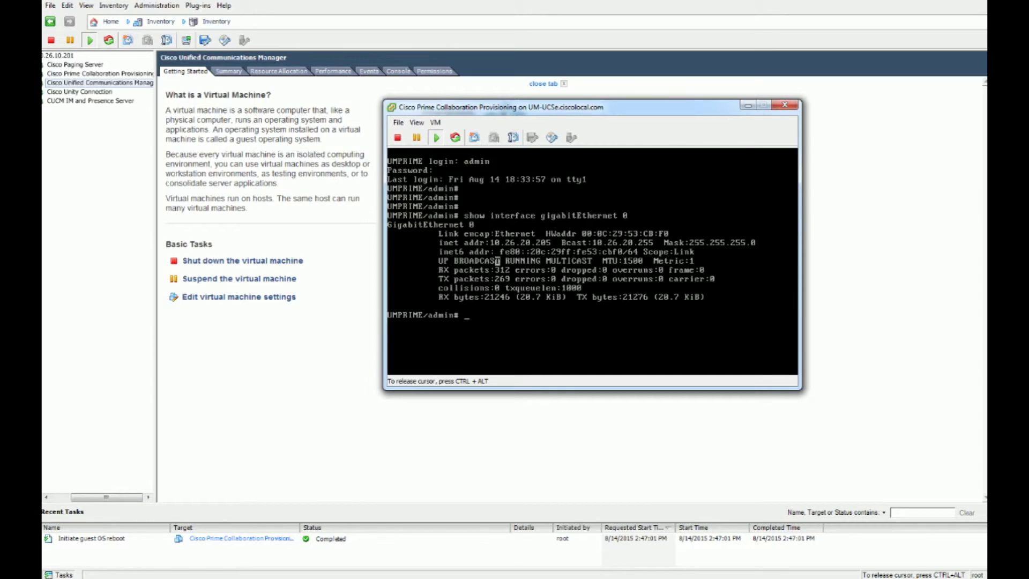
Verify GigabitEthernet 0 reports 10.26.20.205, then release the console
drag(492, 242, 556, 242)
click(579, 251)
key(ctrl+alt)
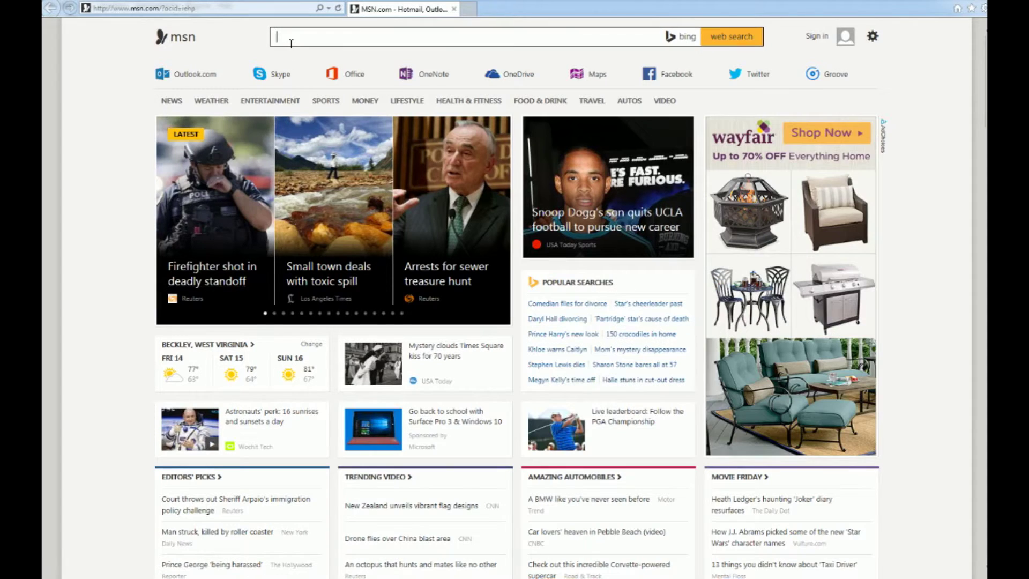
Browse to 10.26.20.205 and continue past the certificate warning
click(270, 6)
text(10)
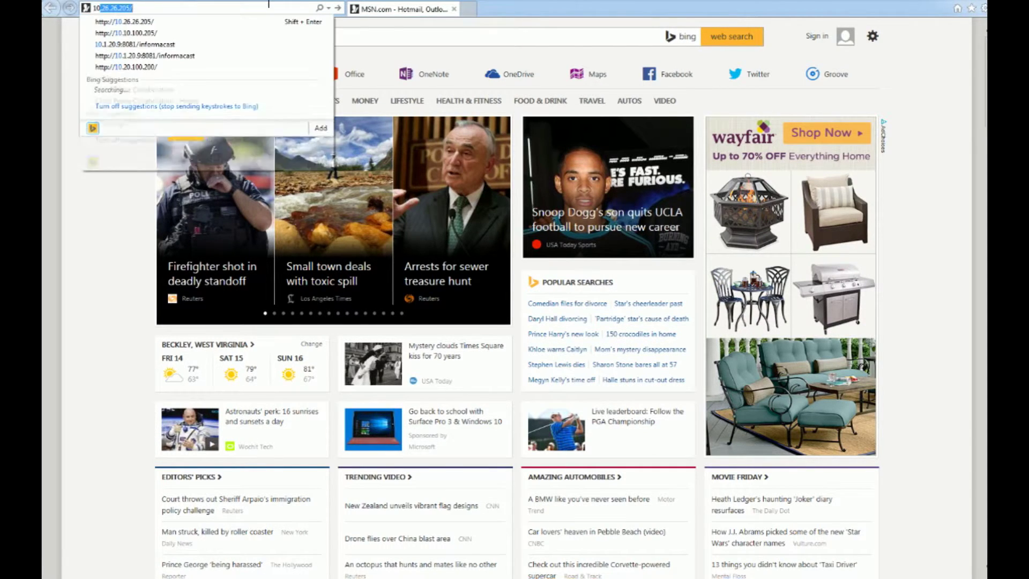
text(.26)
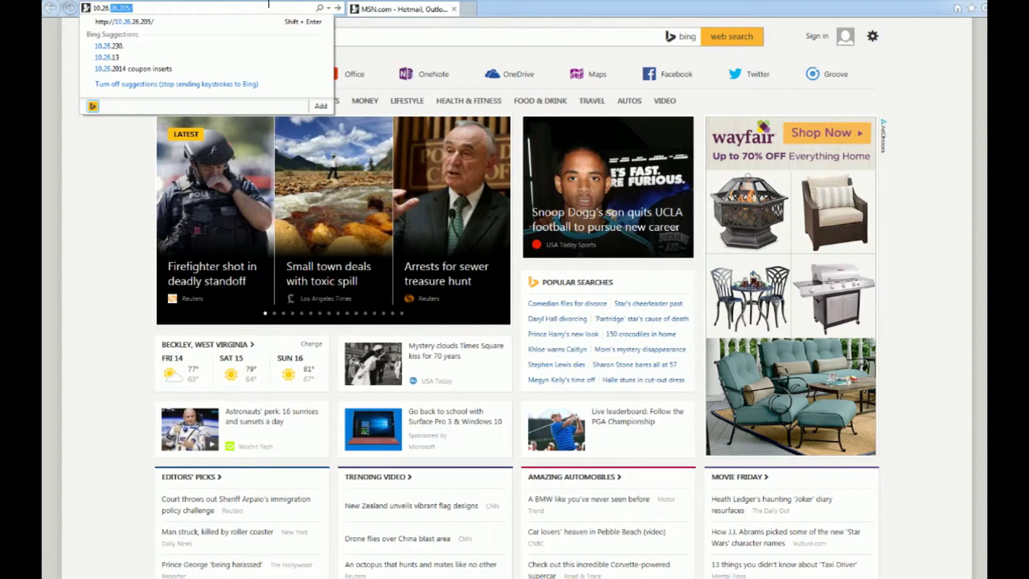
text(.20.205)
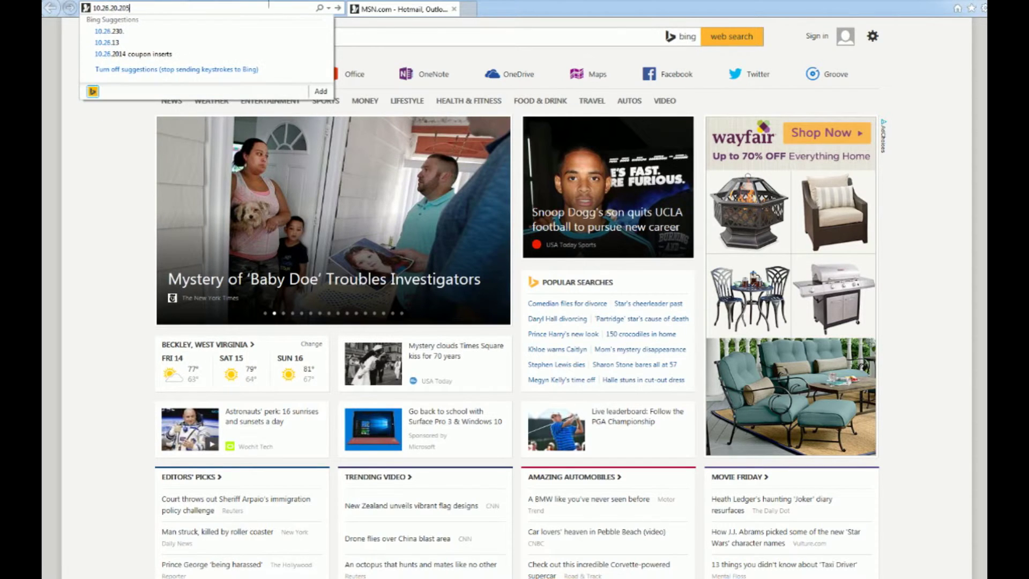
key(Return)
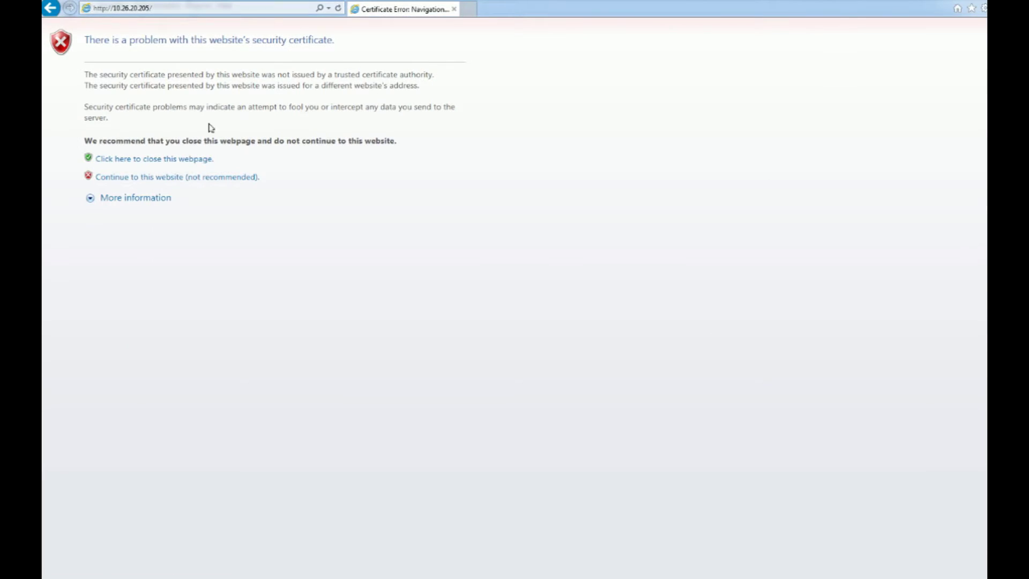
click(169, 181)
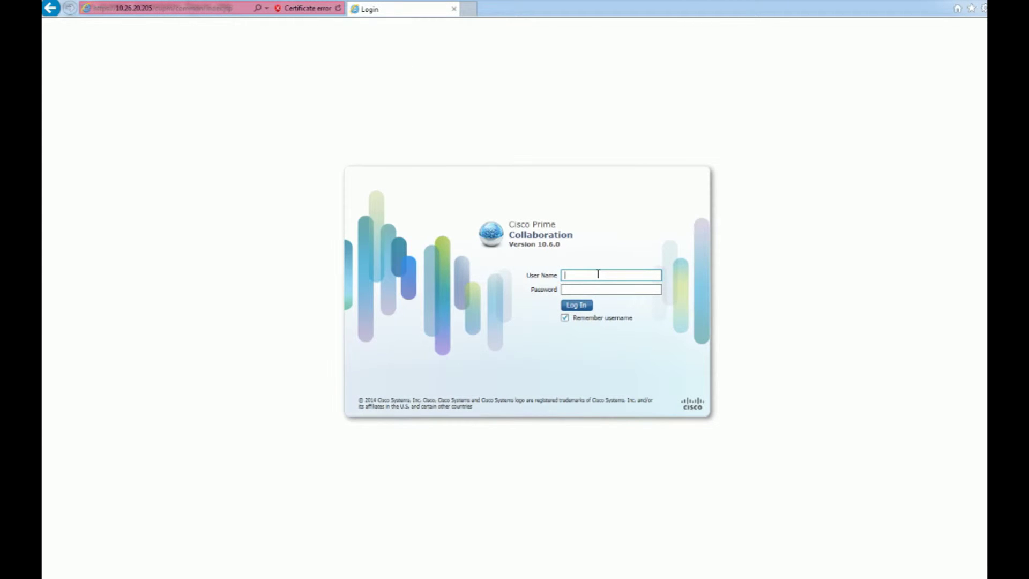
Log in as globaladmin with its password and choose 'Not for this site' for saving it
text(globaladmin)
key(Tab)
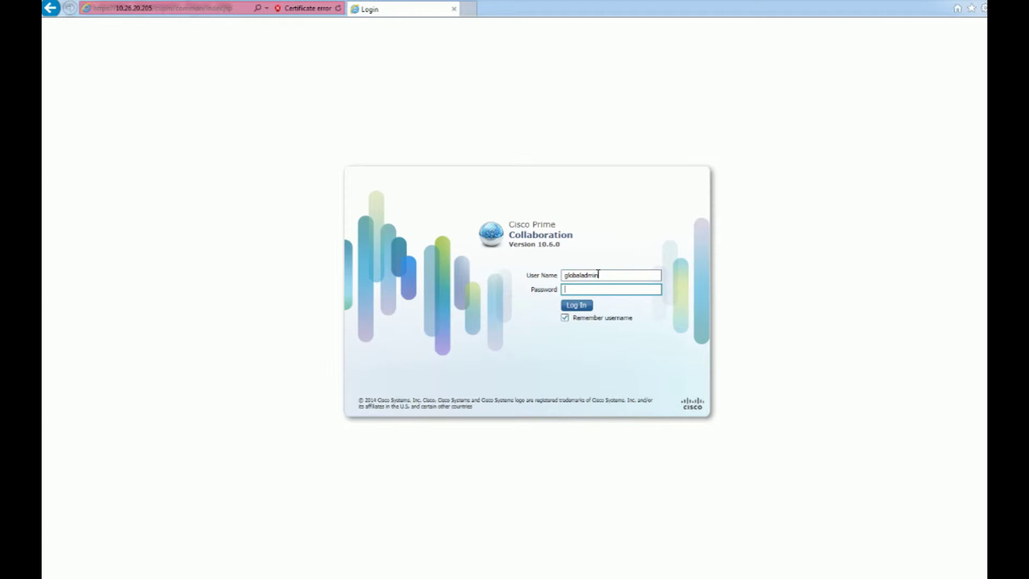
text(*********)
key(Return)
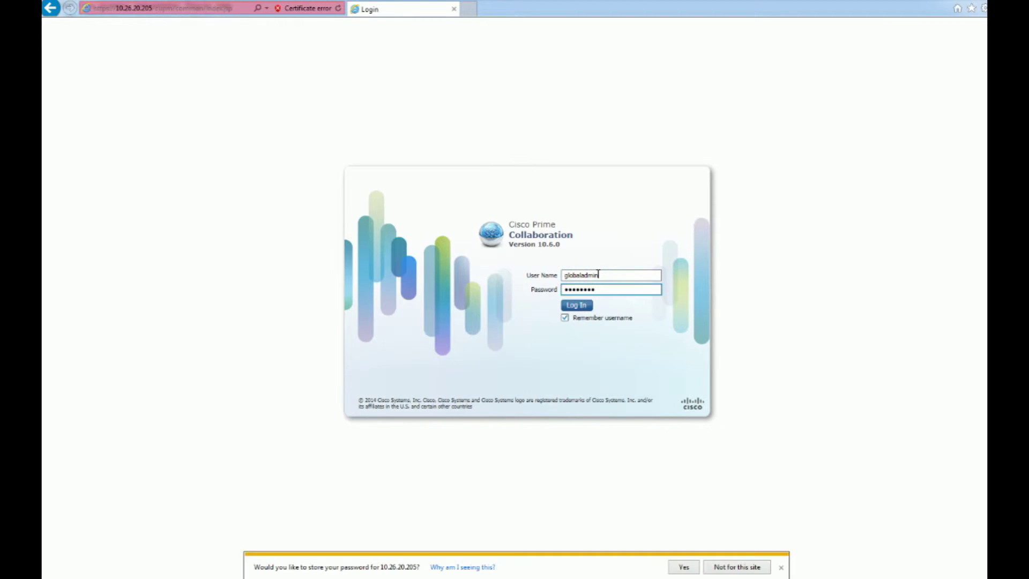
click(731, 567)
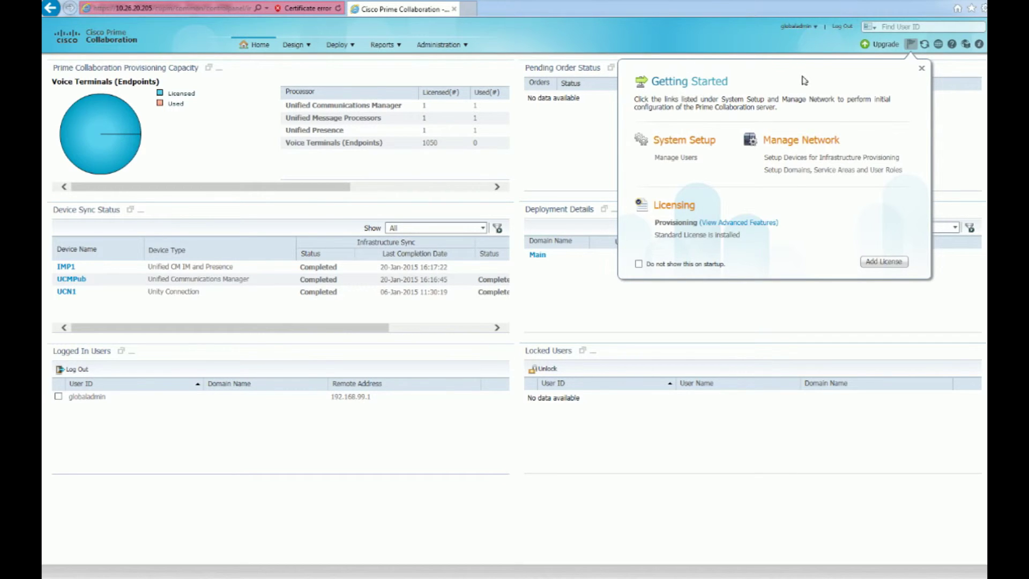
Close the Getting Started panel and select the IMP1 device row on the dashboard
click(922, 68)
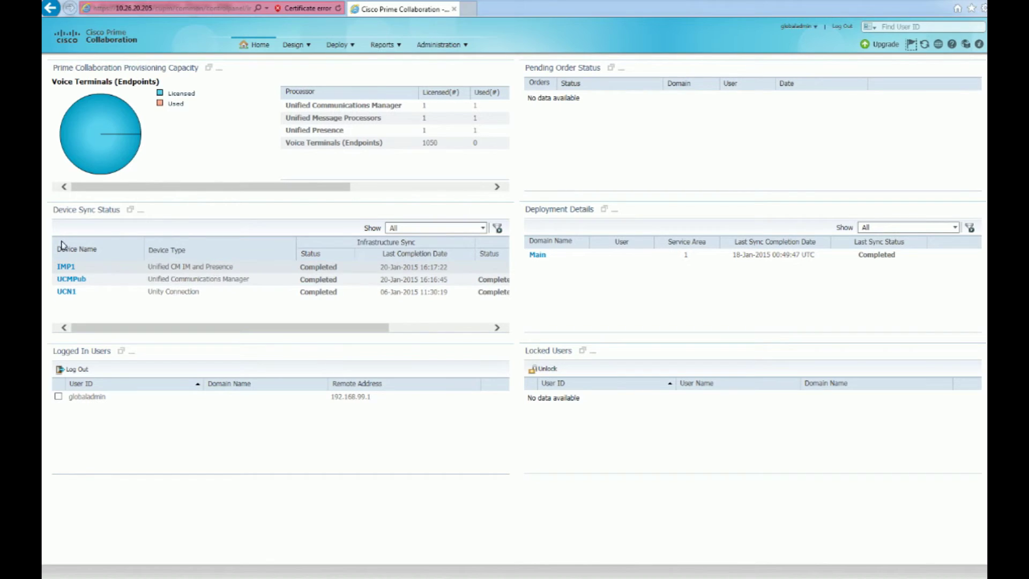
click(65, 268)
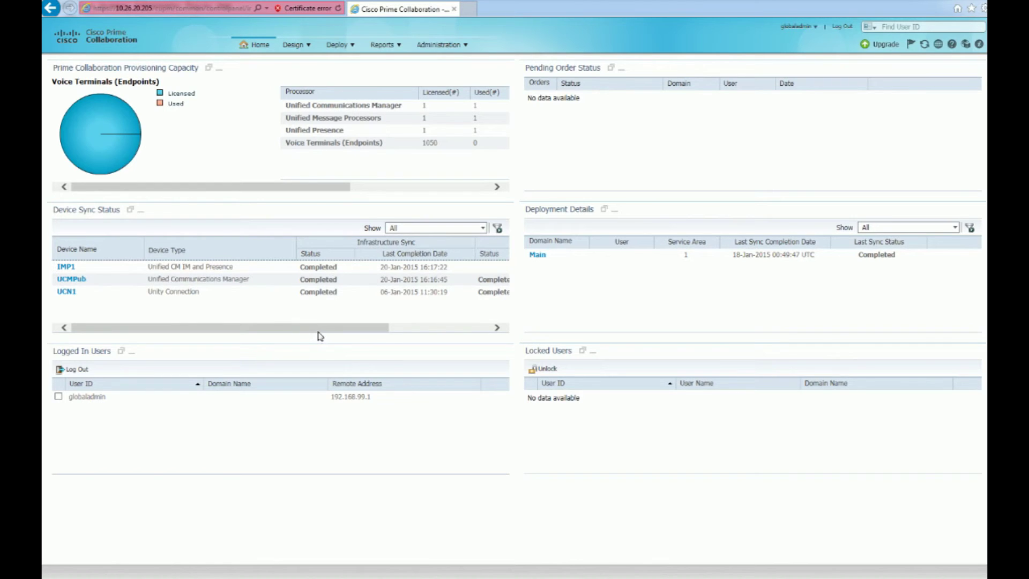
Enter maintenance mode from Administration > Maintenance Mode, then go back Home and open the device list
drag(317, 328, 262, 337)
mouse_move(438, 45)
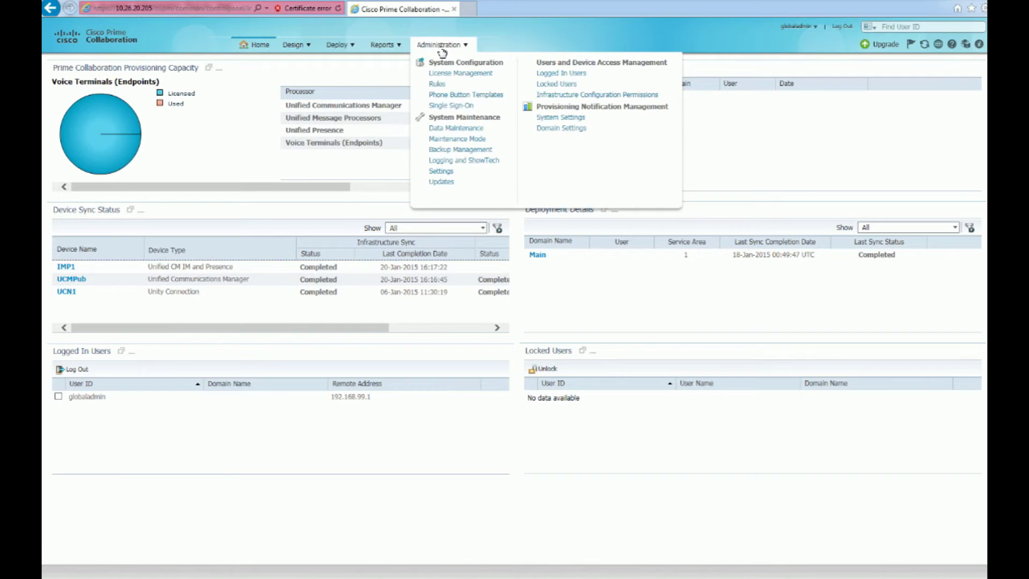
click(455, 140)
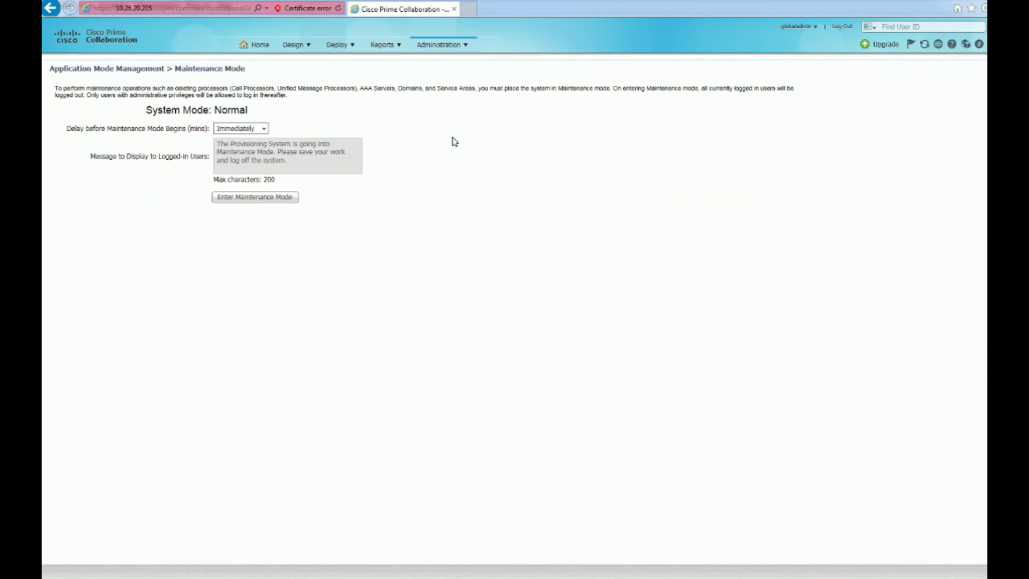
click(245, 199)
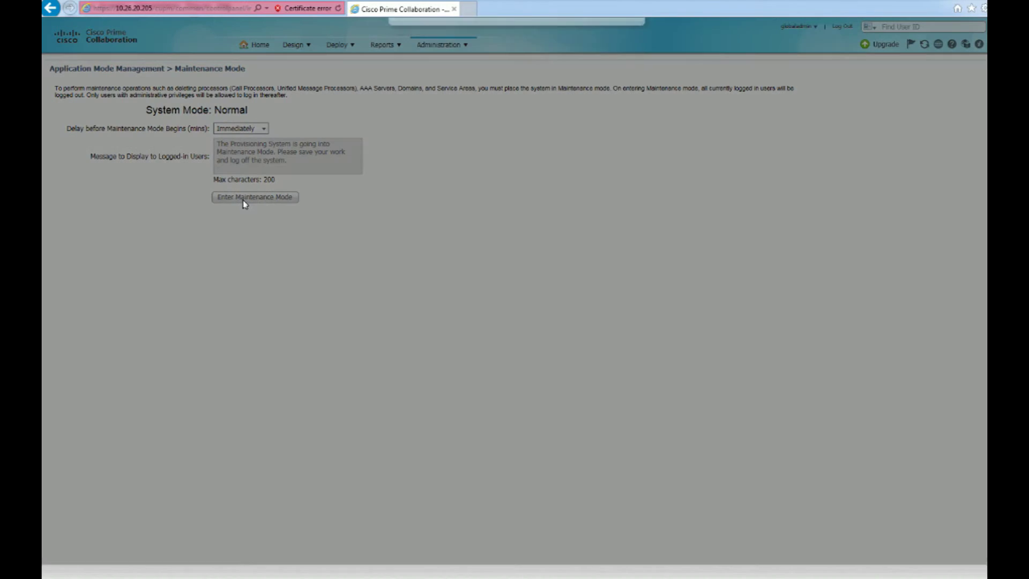
click(599, 59)
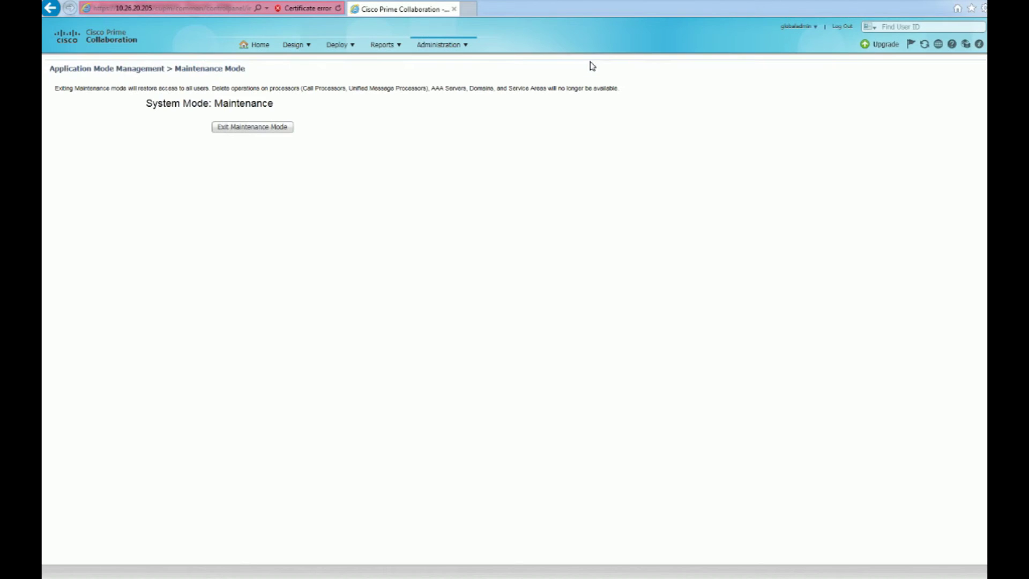
click(260, 45)
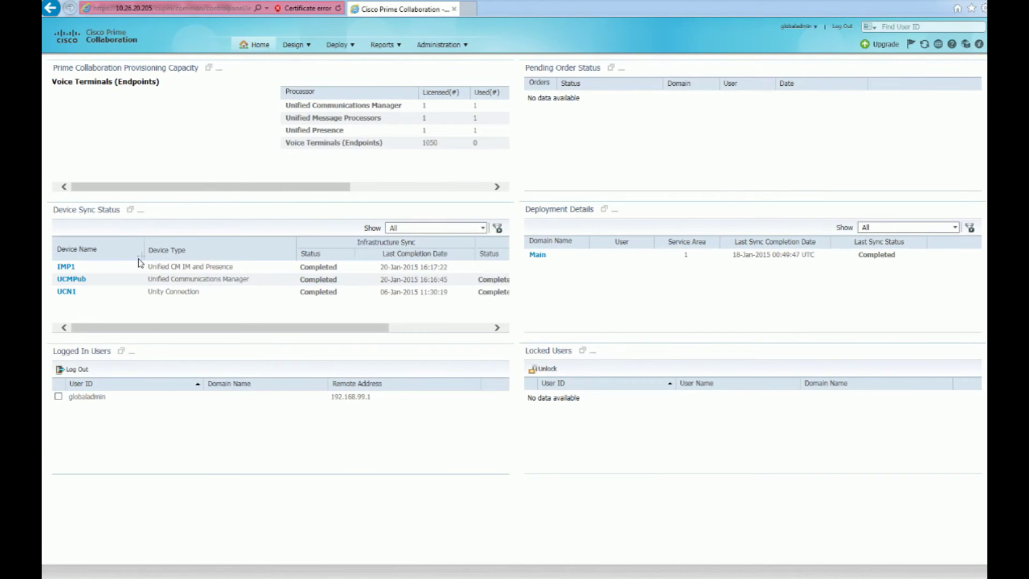
click(70, 267)
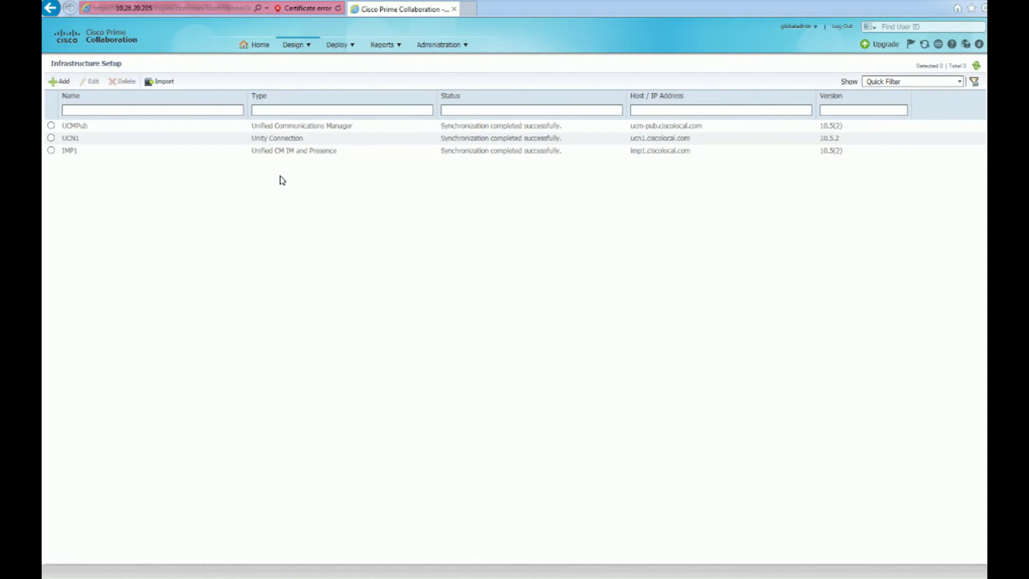
Delete the IMP1 and UCN1 devices from the Infrastructure Setup list
click(51, 151)
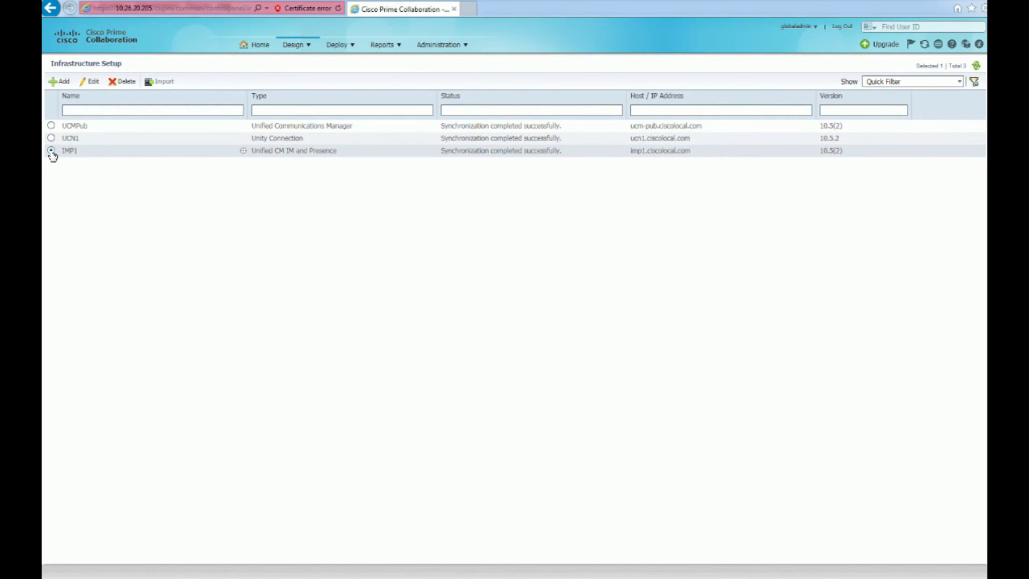
click(128, 83)
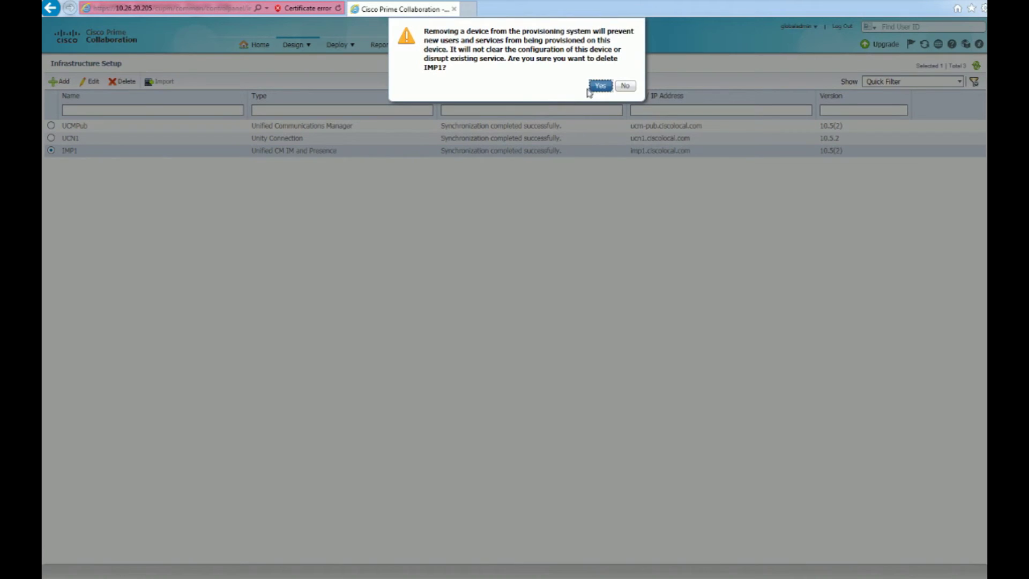
click(599, 87)
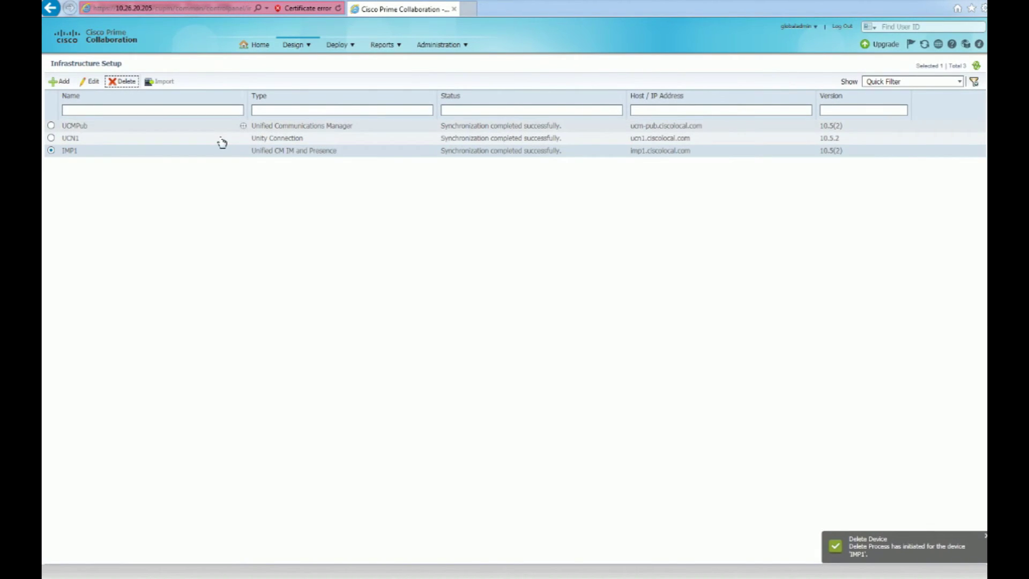
click(52, 138)
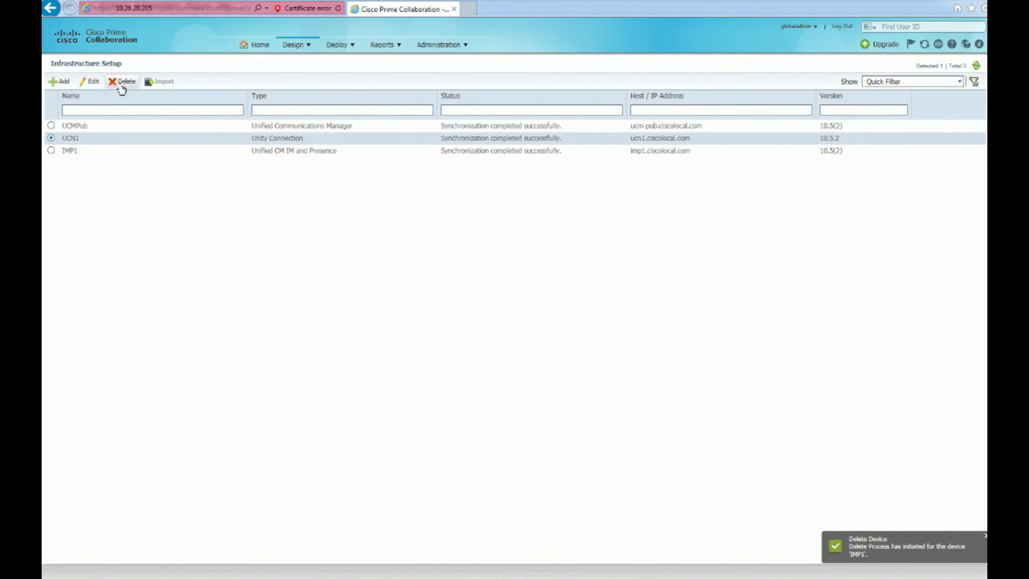
click(122, 88)
click(596, 87)
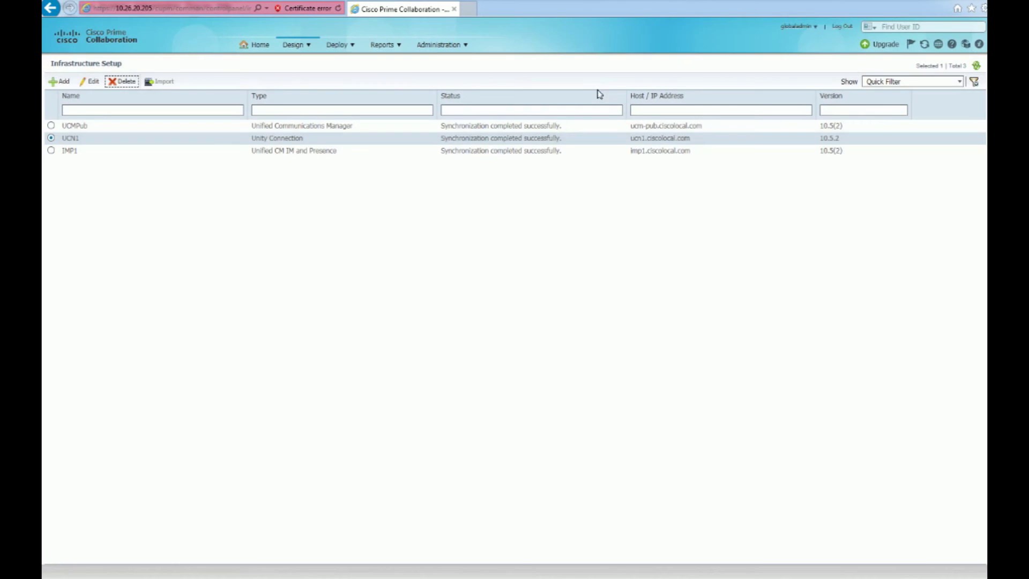
Delete the UCMPub device, refreshing the list and repeating the deletion when it remains
click(51, 126)
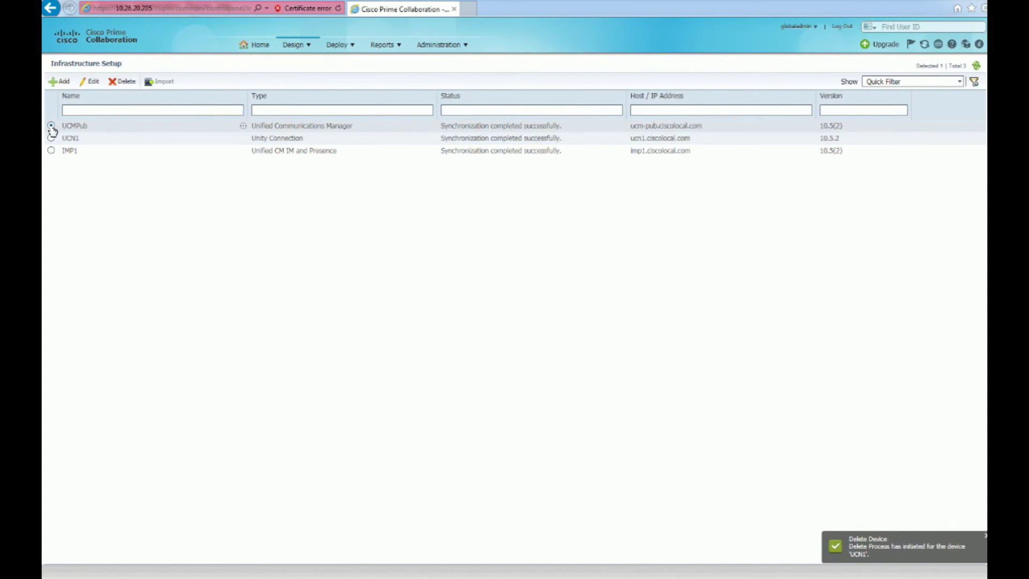
click(119, 83)
click(596, 85)
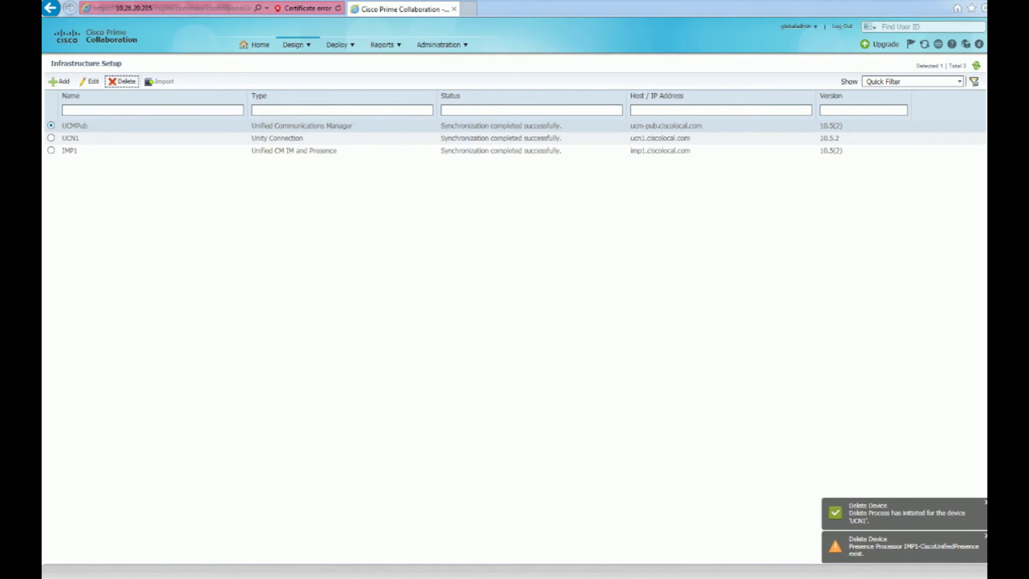
click(976, 66)
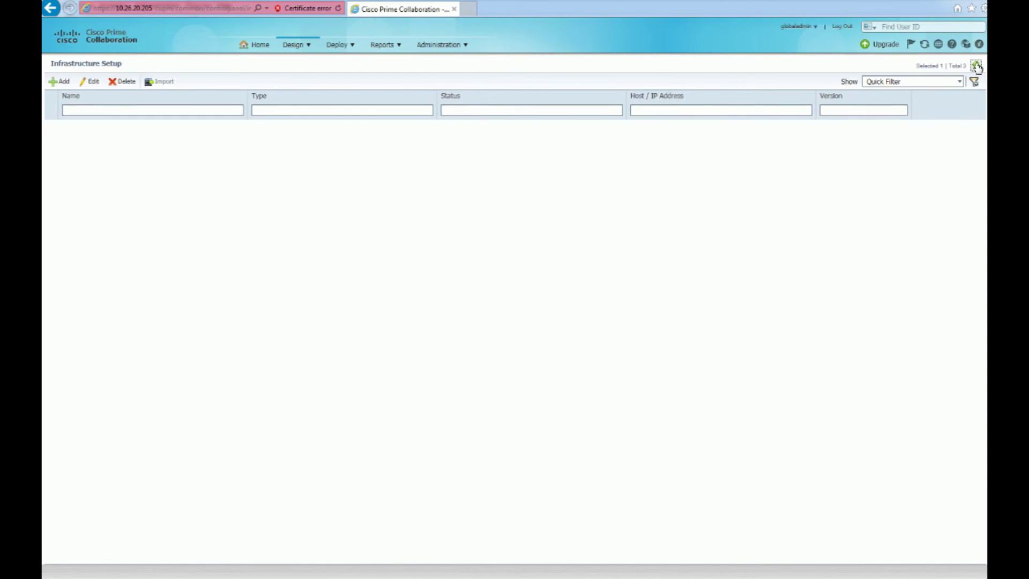
click(124, 81)
click(600, 84)
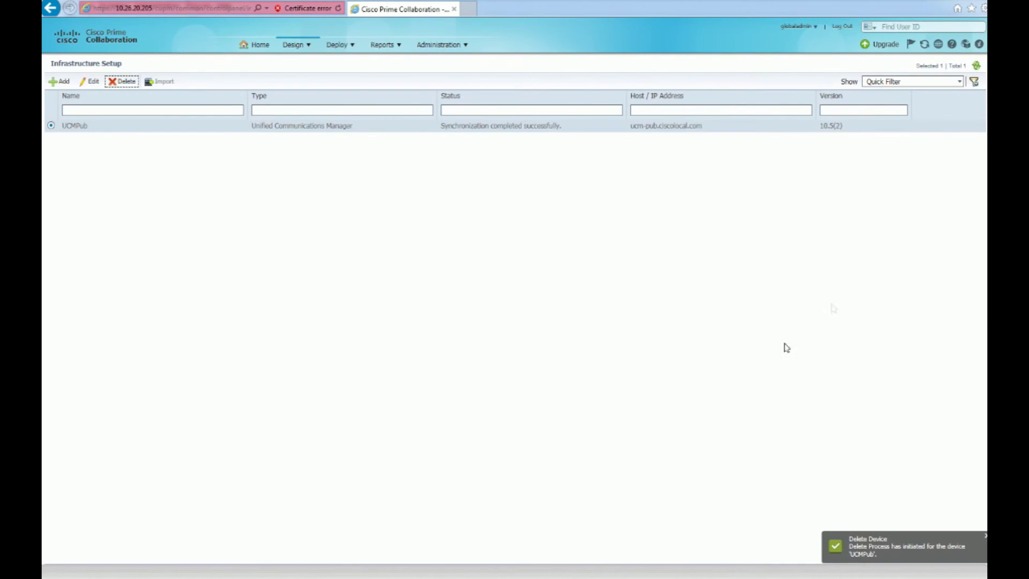
click(976, 67)
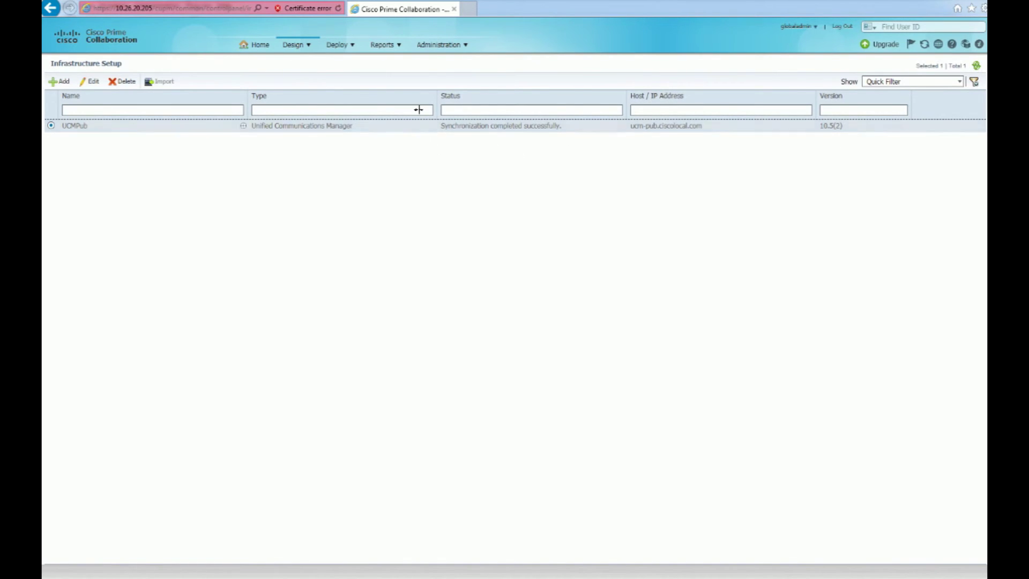
Exit maintenance mode via Administration > Maintenance Mode and return Home, where no devices remain listed
click(347, 81)
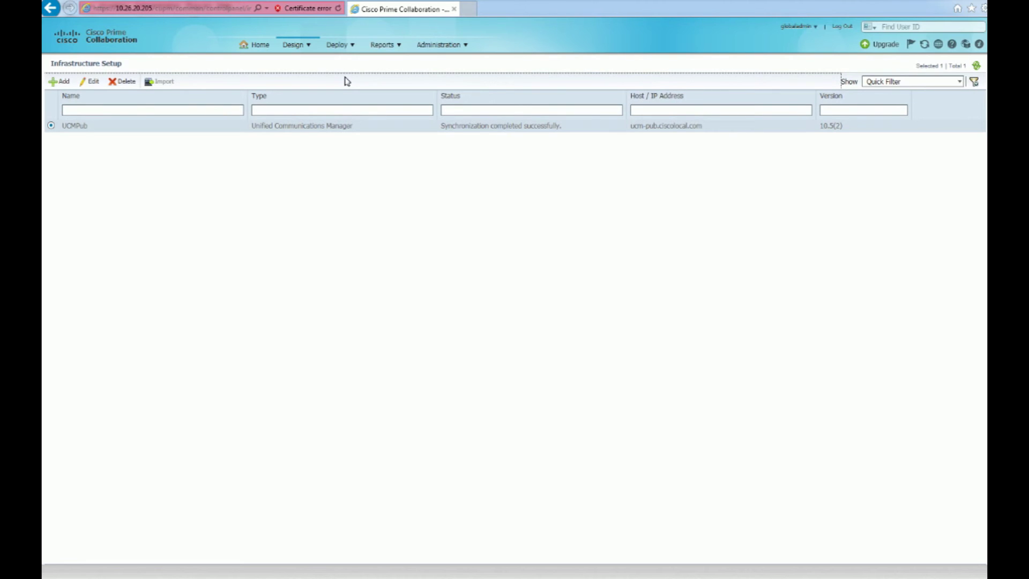
click(449, 45)
click(430, 47)
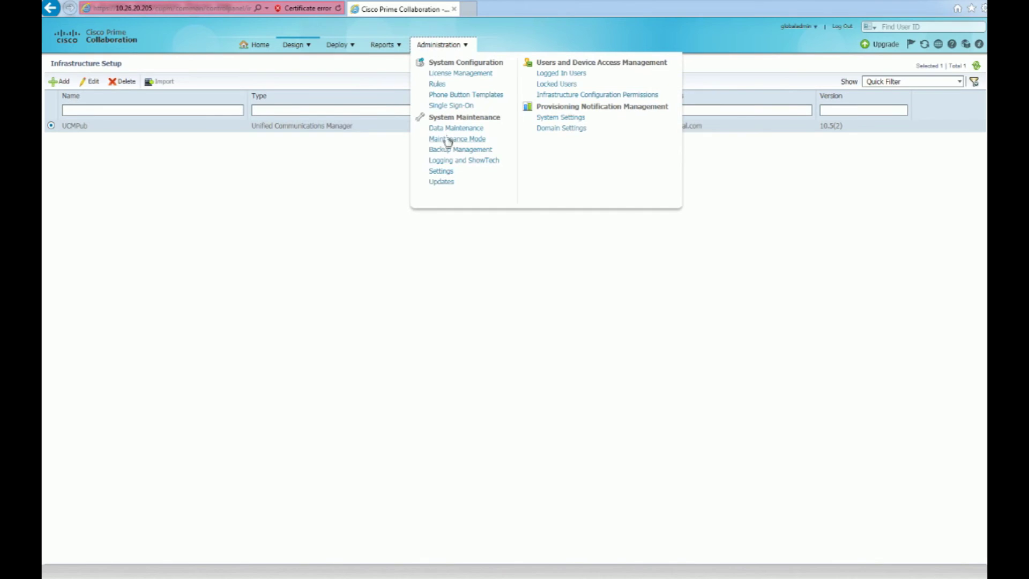
click(450, 142)
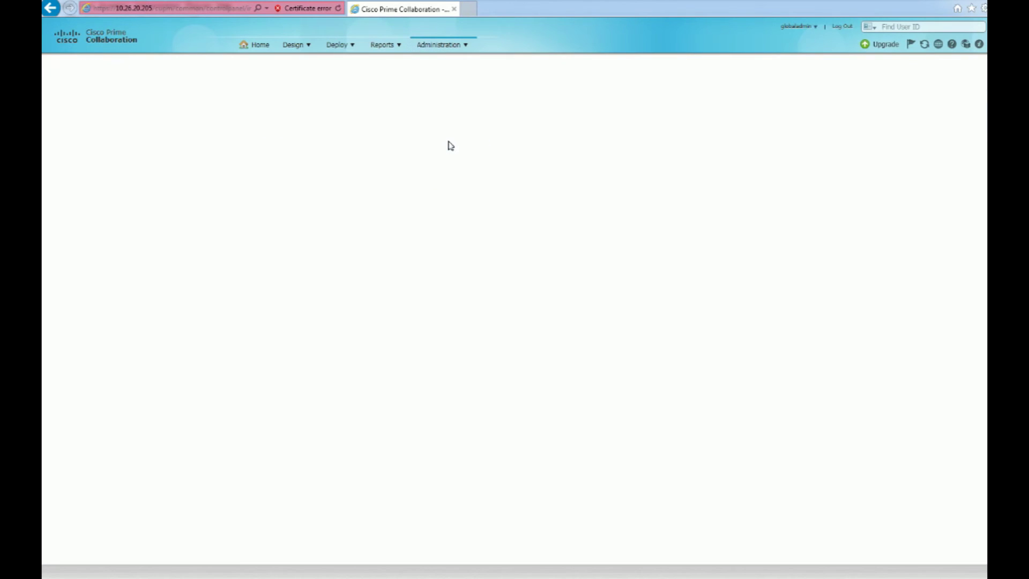
click(240, 132)
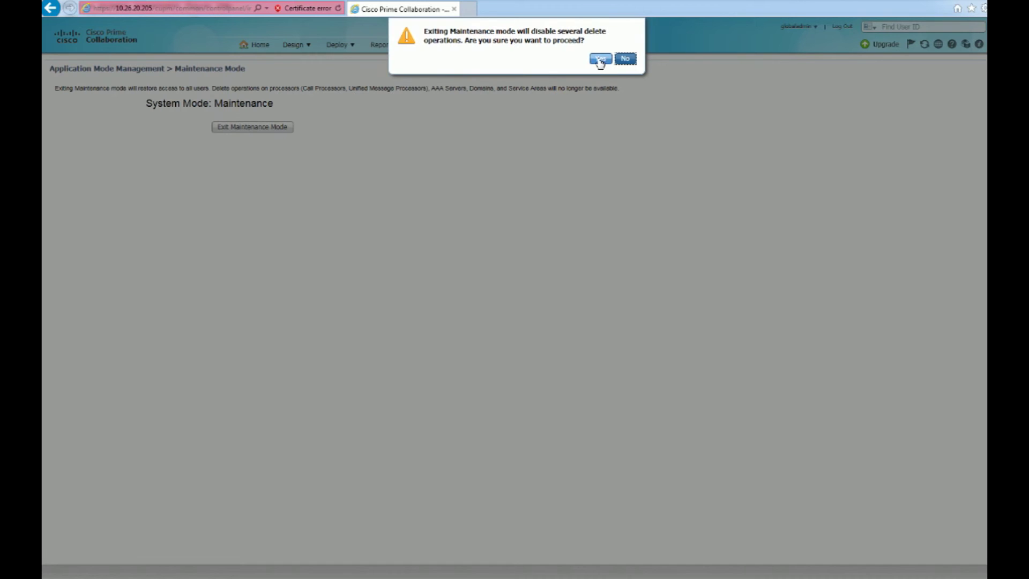
click(600, 59)
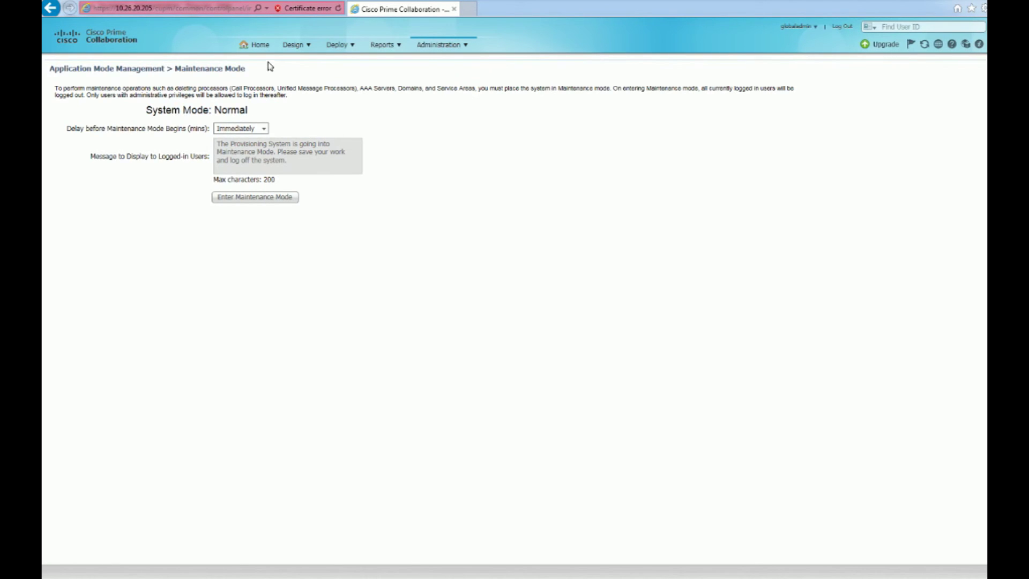
click(263, 47)
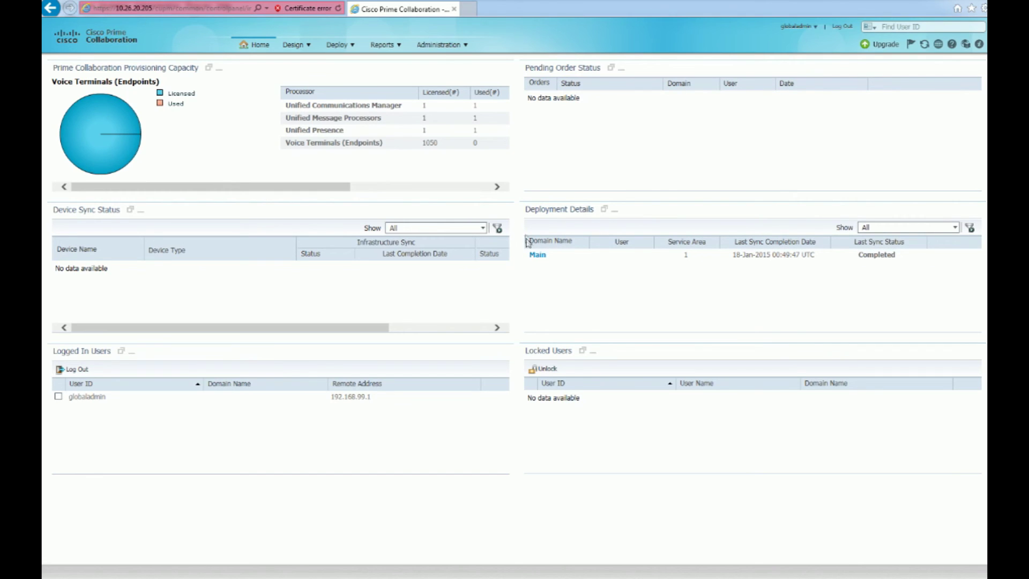
drag(525, 234, 614, 210)
click(614, 209)
click(614, 209)
click(604, 131)
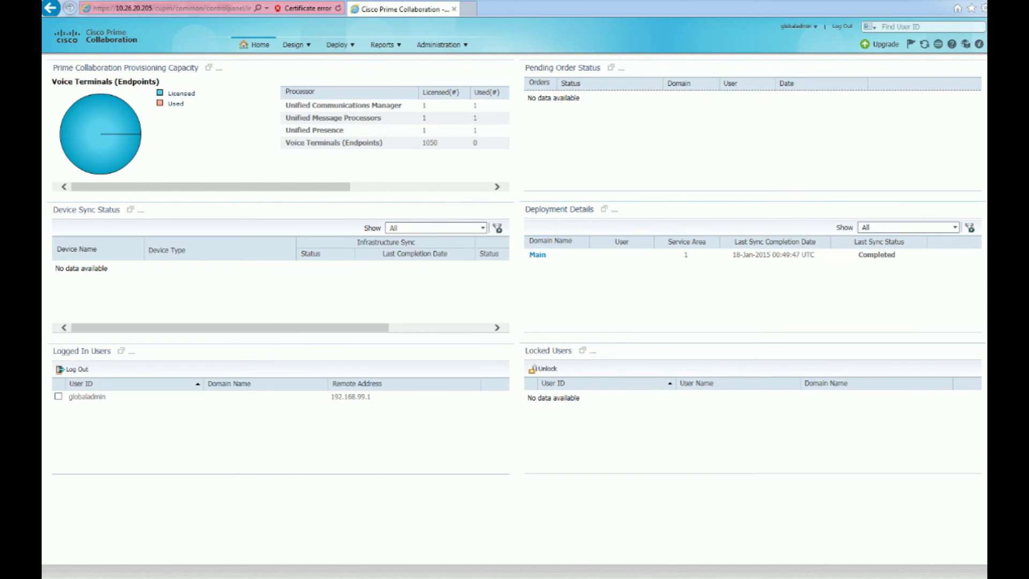